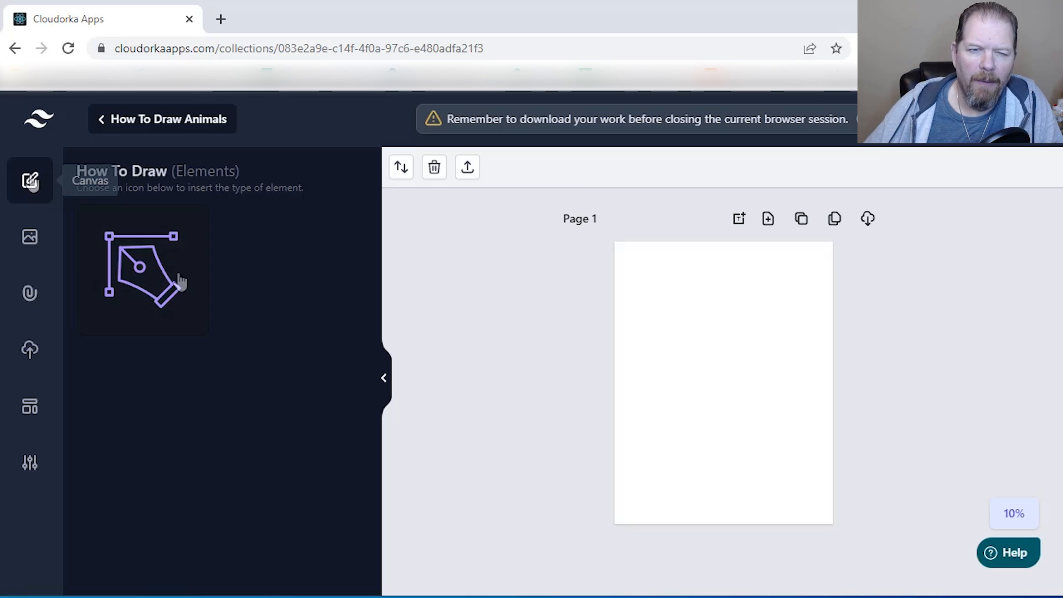
Set the page zoom to 25%, insert a How To Draw grid element on Page 1 and open its settings.
{"action": "left_click", "coordinate": [143, 271]}
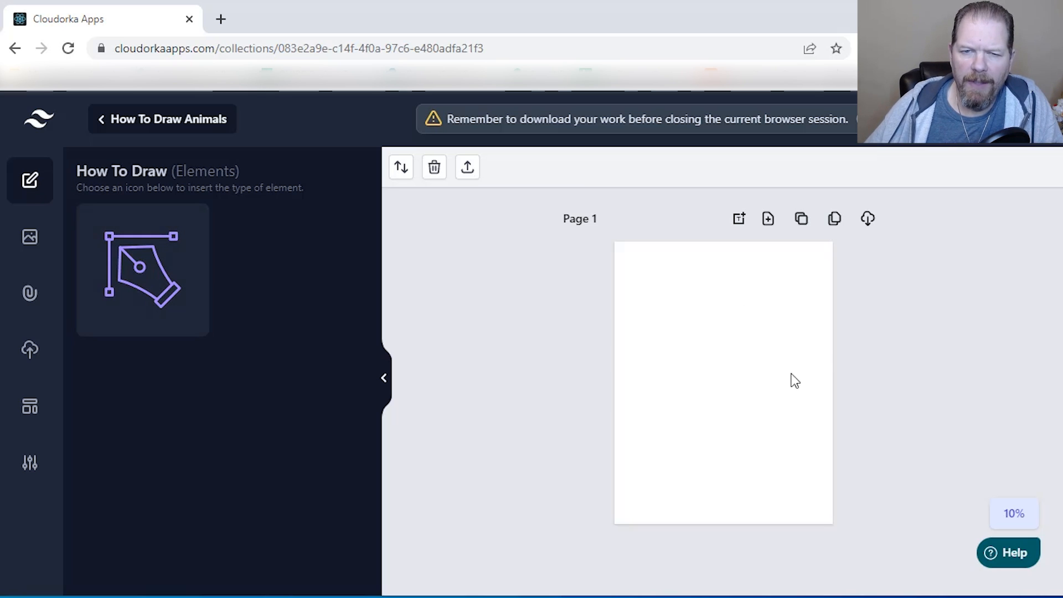
{"action": "left_click", "coordinate": [1013, 510]}
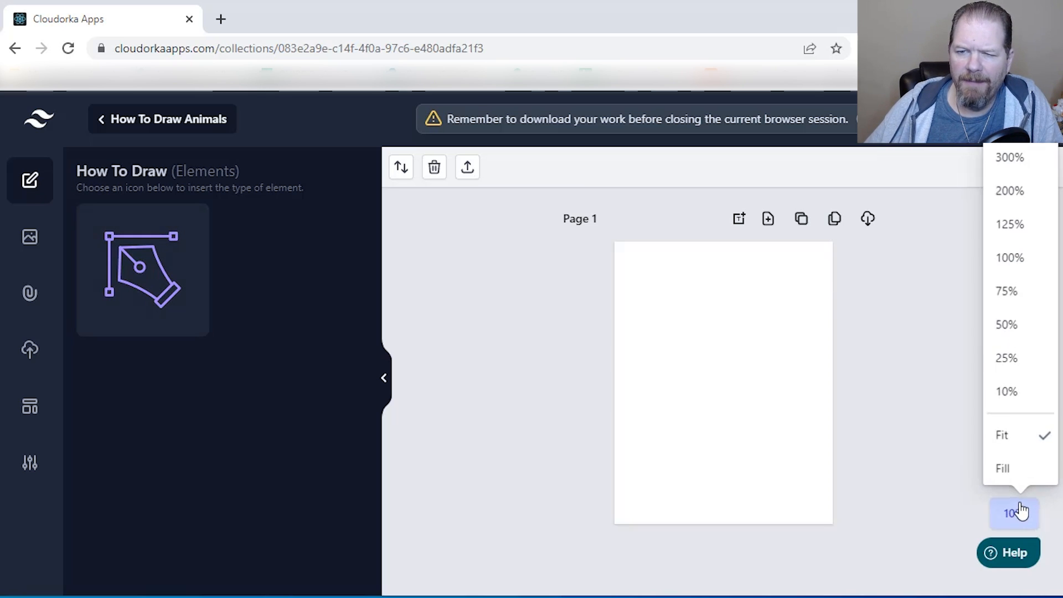
{"action": "left_click", "coordinate": [1023, 360]}
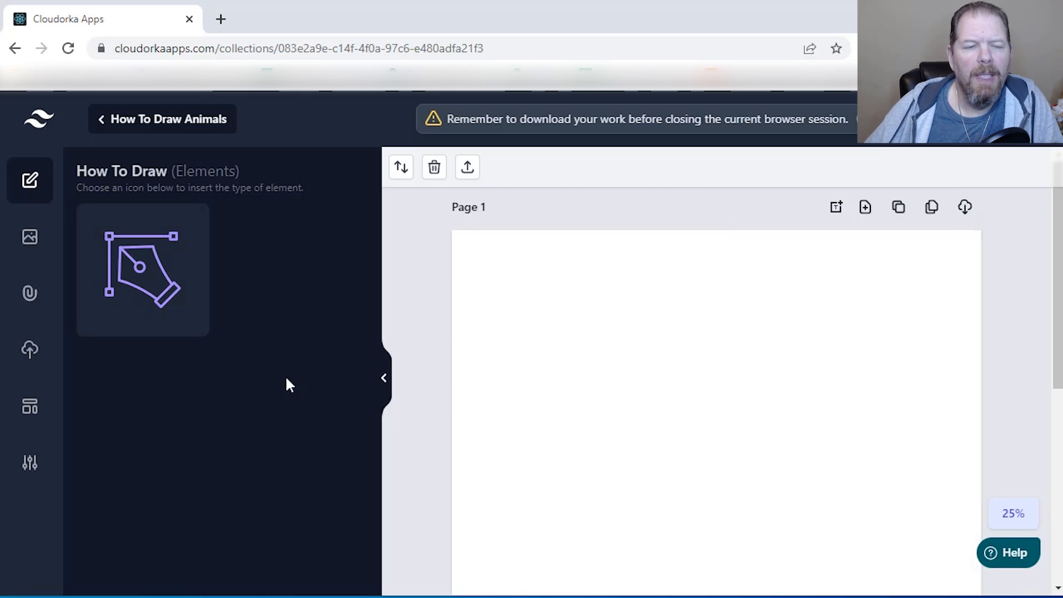
{"action": "left_click", "coordinate": [132, 269]}
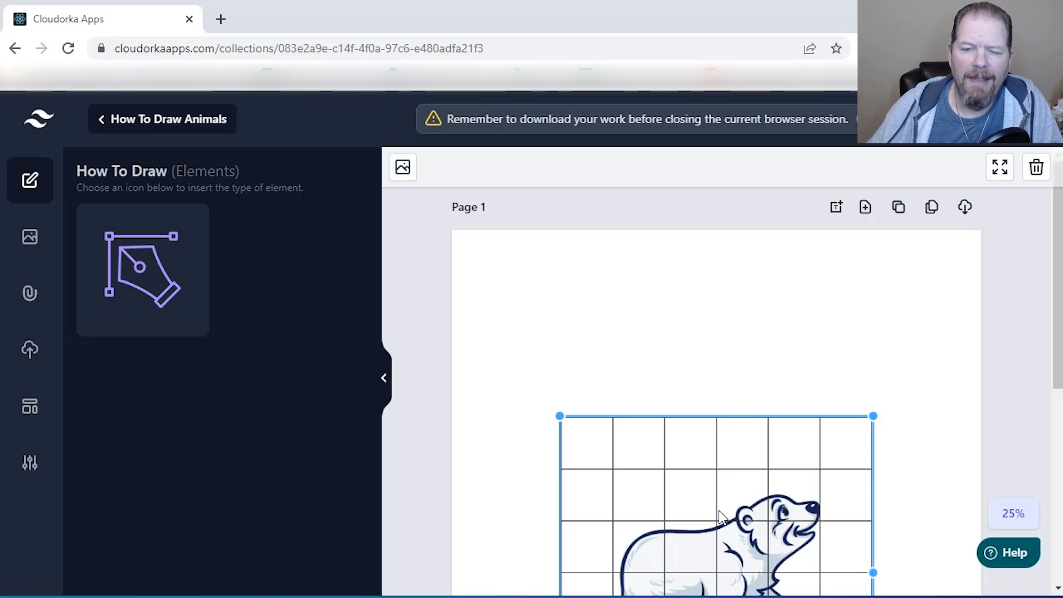
{"action": "scroll", "coordinate": [719, 510], "scroll_direction": "down", "scroll_amount": 2}
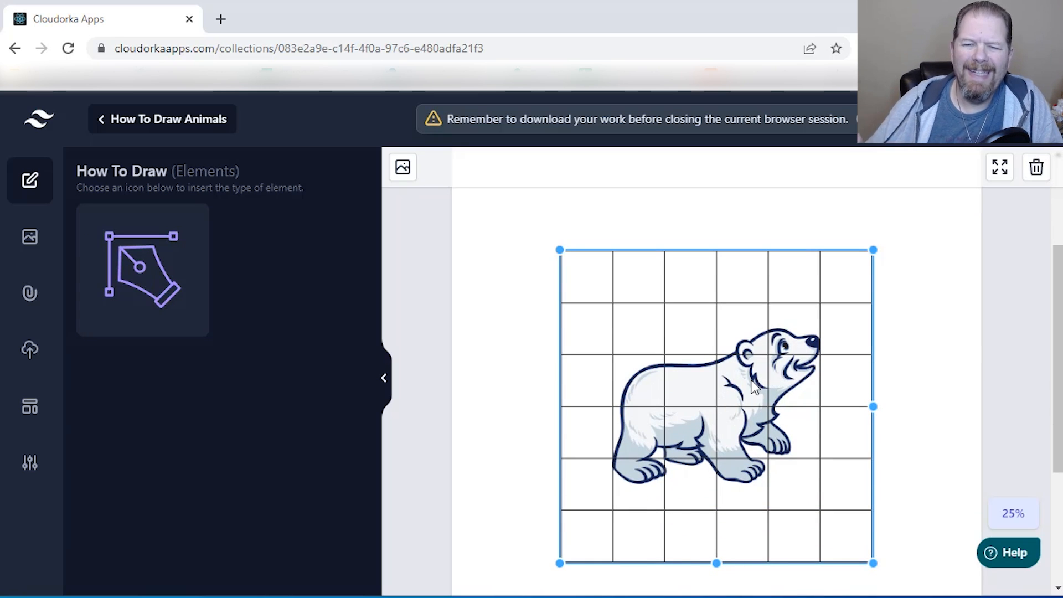
{"action": "right_click", "coordinate": [699, 388]}
{"action": "left_click", "coordinate": [774, 532]}
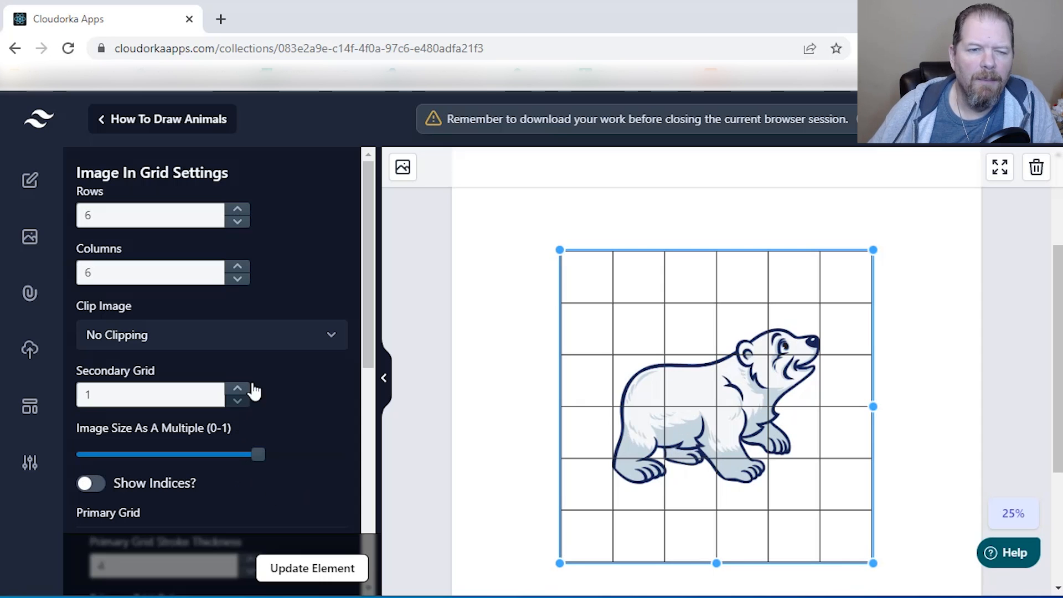
Set the bear grid's image clipping to Show Right and update the element.
{"action": "left_click", "coordinate": [301, 346]}
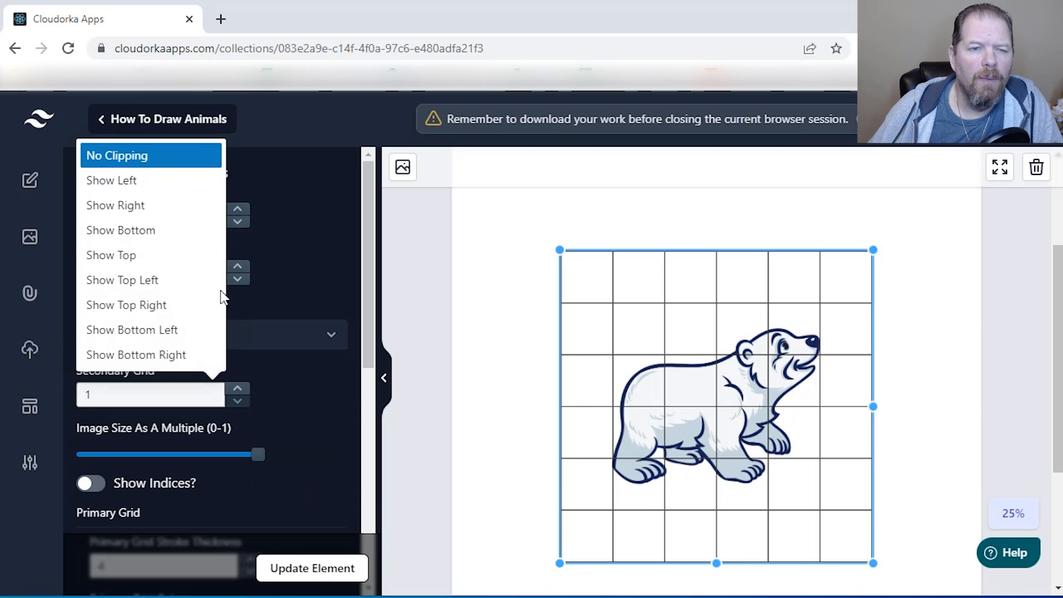
{"action": "left_click", "coordinate": [169, 208]}
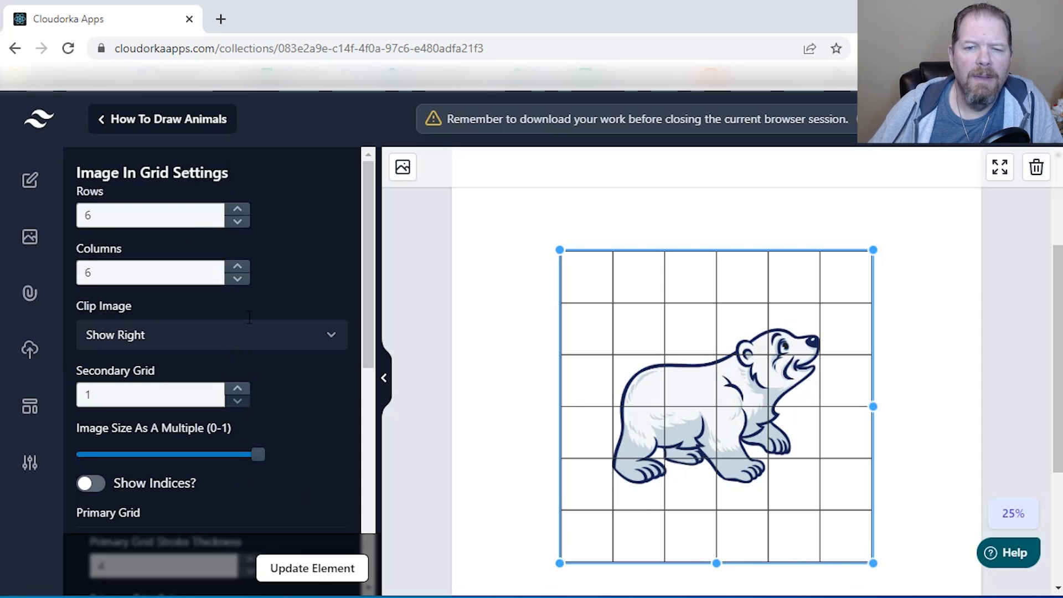
{"action": "left_click", "coordinate": [325, 576]}
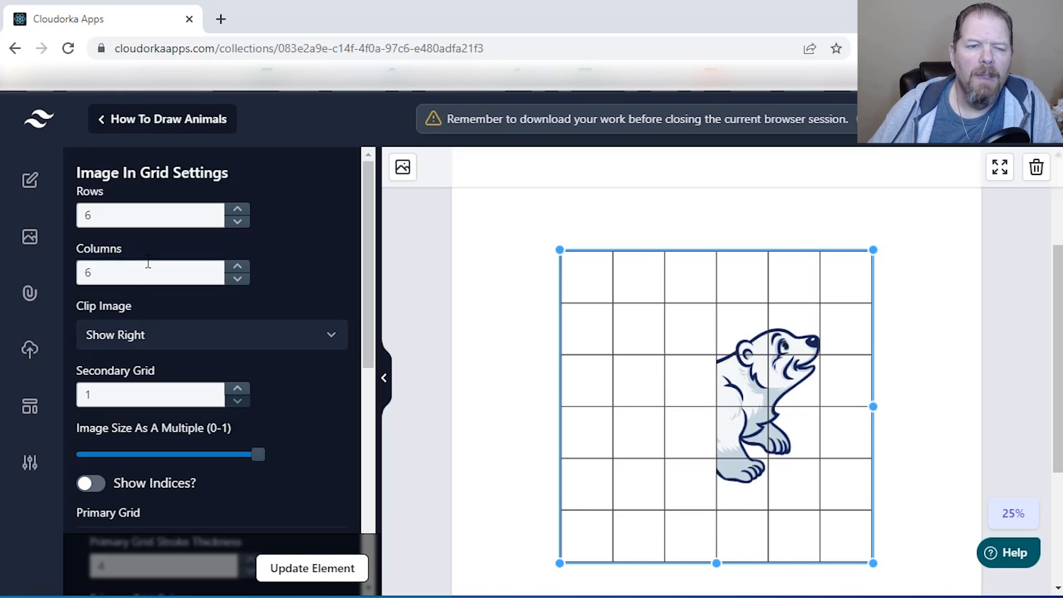
Restore the bear grid's image clipping to No Clipping and update the element.
{"action": "left_click", "coordinate": [316, 344]}
{"action": "left_click", "coordinate": [160, 157]}
{"action": "left_click", "coordinate": [347, 569]}
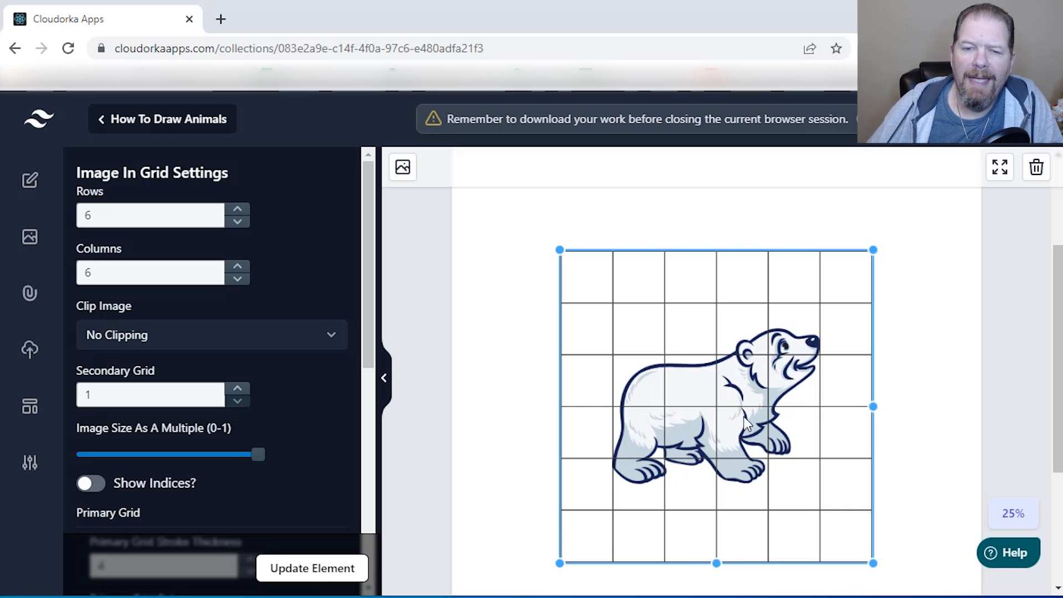
Enlarge the bear image within its grid and set the grid to 9 rows and 9 columns.
{"action": "left_click_drag", "start_coordinate": [260, 452], "coordinate": [299, 454]}
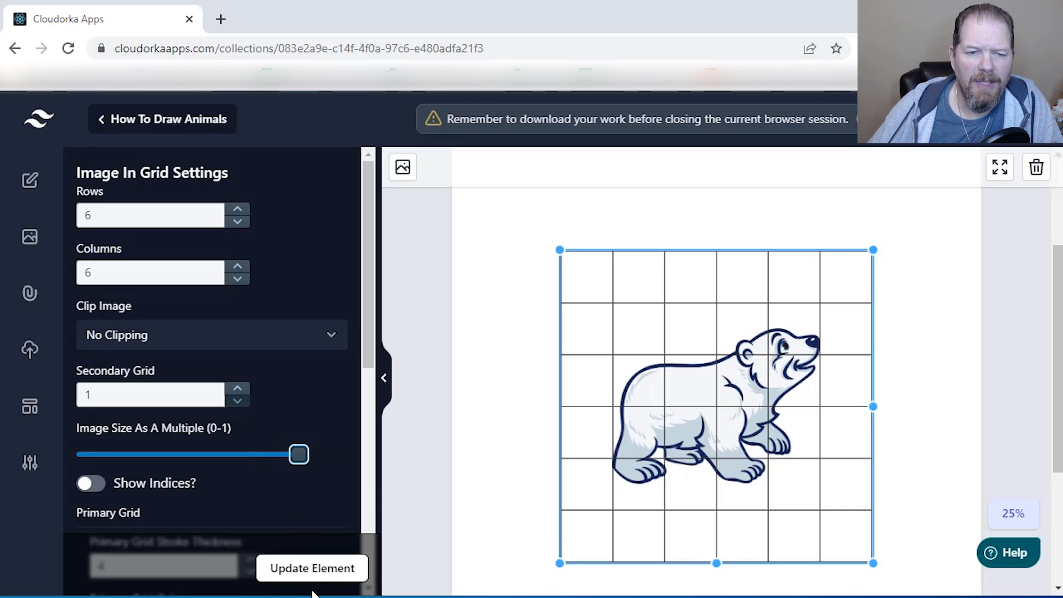
{"action": "left_click", "coordinate": [304, 572]}
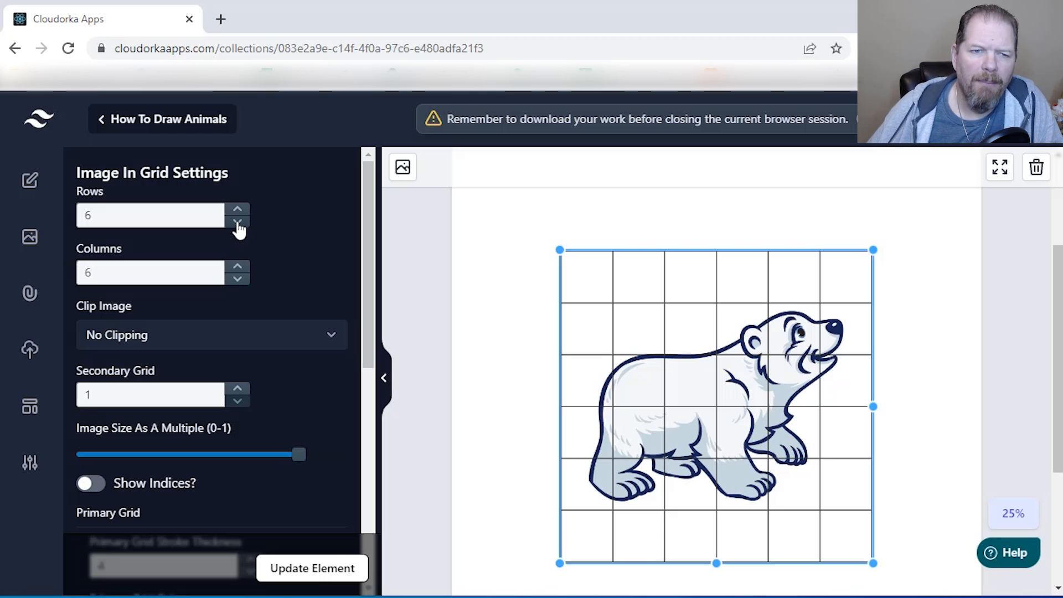
{"action": "left_click", "coordinate": [238, 210]}
{"action": "left_click", "coordinate": [238, 210]}
{"action": "left_click", "coordinate": [238, 210]}
{"action": "left_click", "coordinate": [238, 266]}
{"action": "left_click", "coordinate": [238, 266]}
{"action": "left_click", "coordinate": [238, 266]}
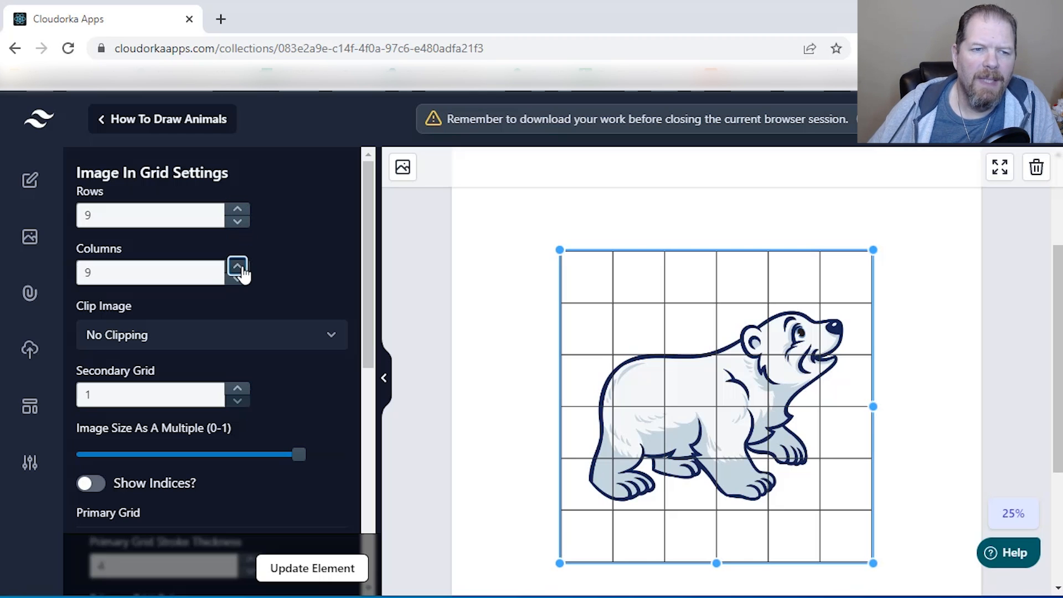
{"action": "left_click", "coordinate": [310, 571]}
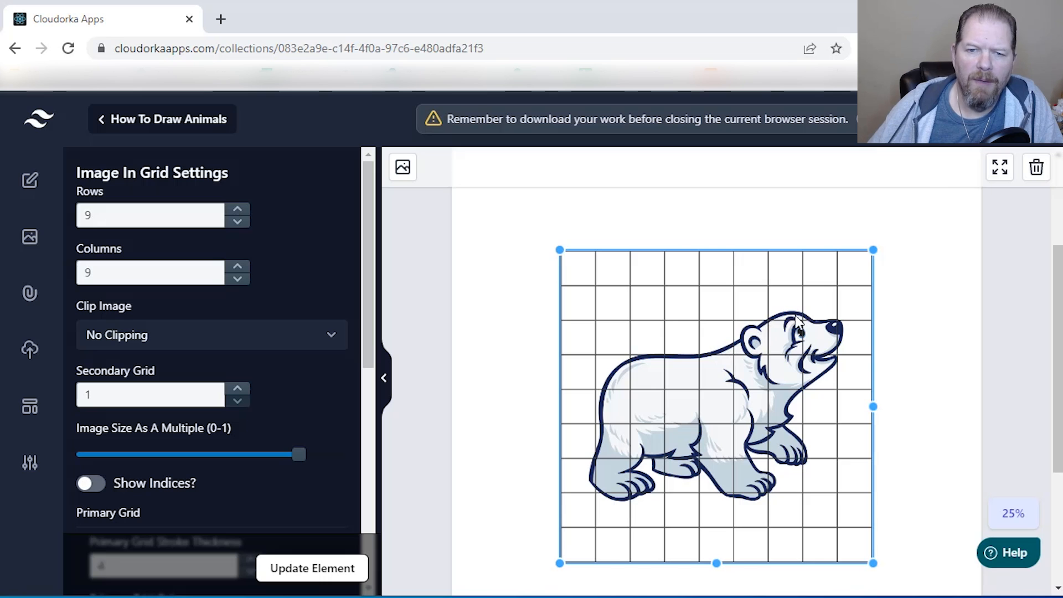
Set the secondary grid to 2 and turn on indices for the bear grid, updating the element.
{"action": "scroll", "coordinate": [266, 409], "scroll_direction": "down", "scroll_amount": 2}
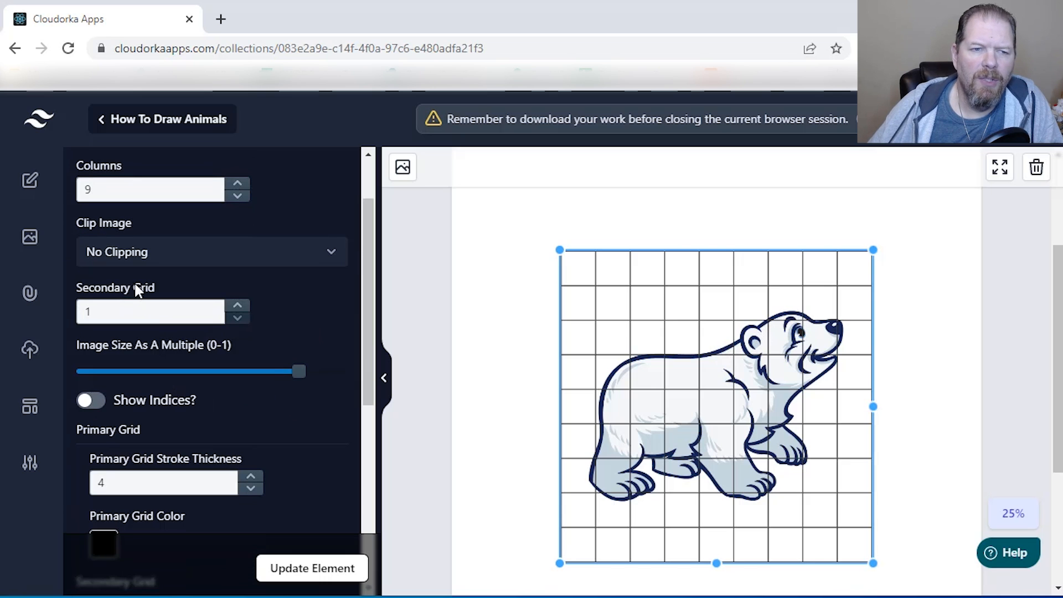
{"action": "left_click", "coordinate": [239, 307]}
{"action": "left_click", "coordinate": [318, 569]}
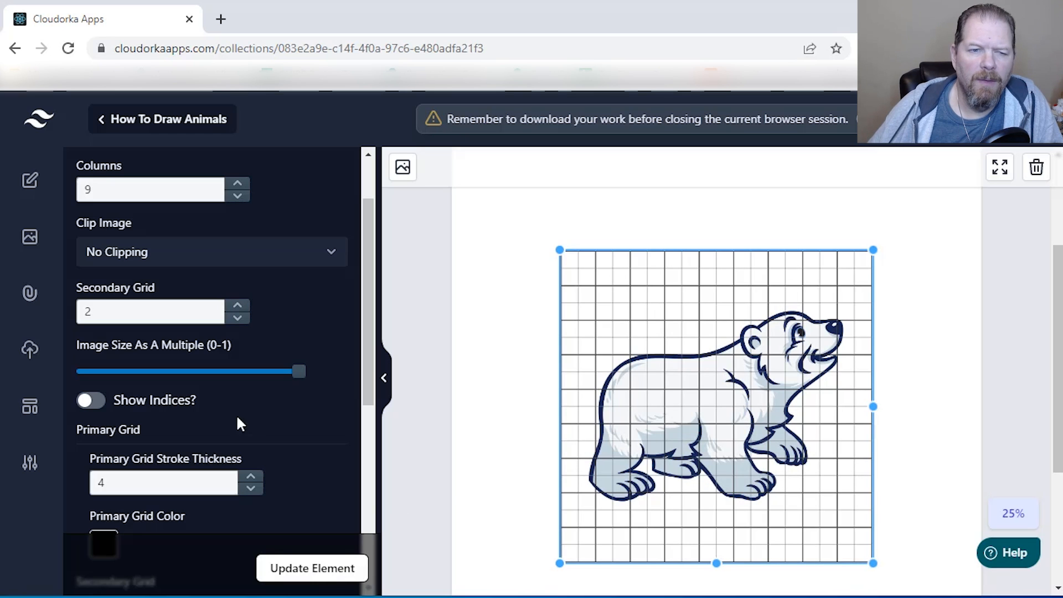
{"action": "left_click", "coordinate": [90, 401]}
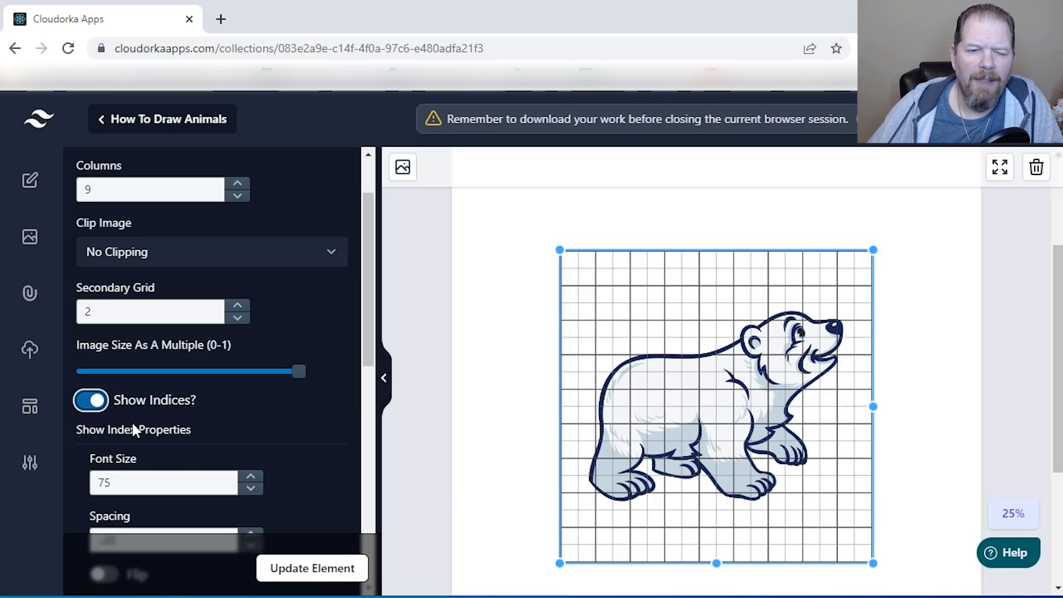
{"action": "left_click", "coordinate": [331, 573]}
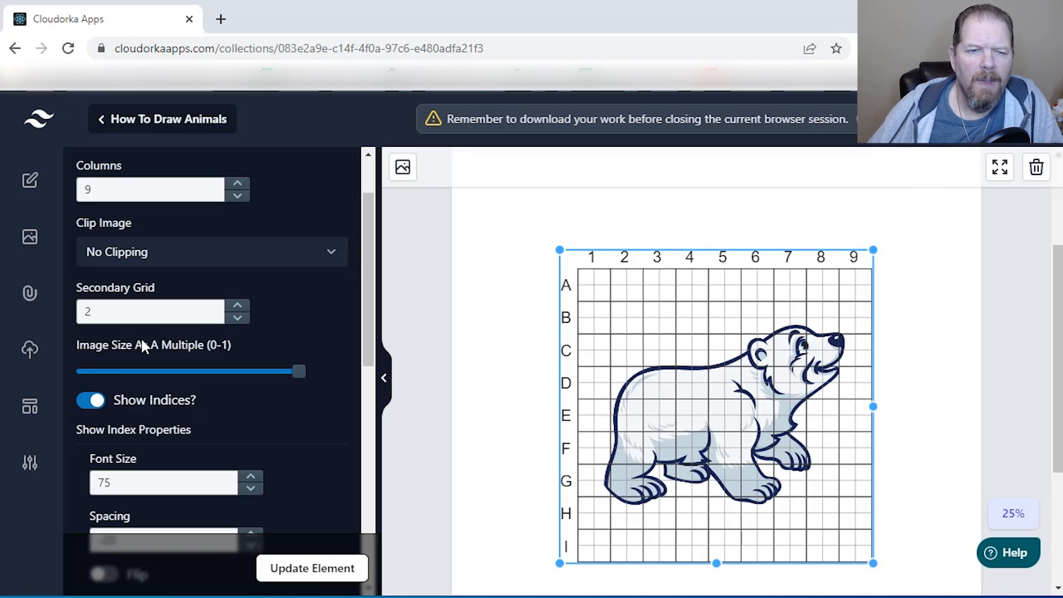
Clip the bear image with the Show Top Left option and update the element.
{"action": "left_click", "coordinate": [224, 263]}
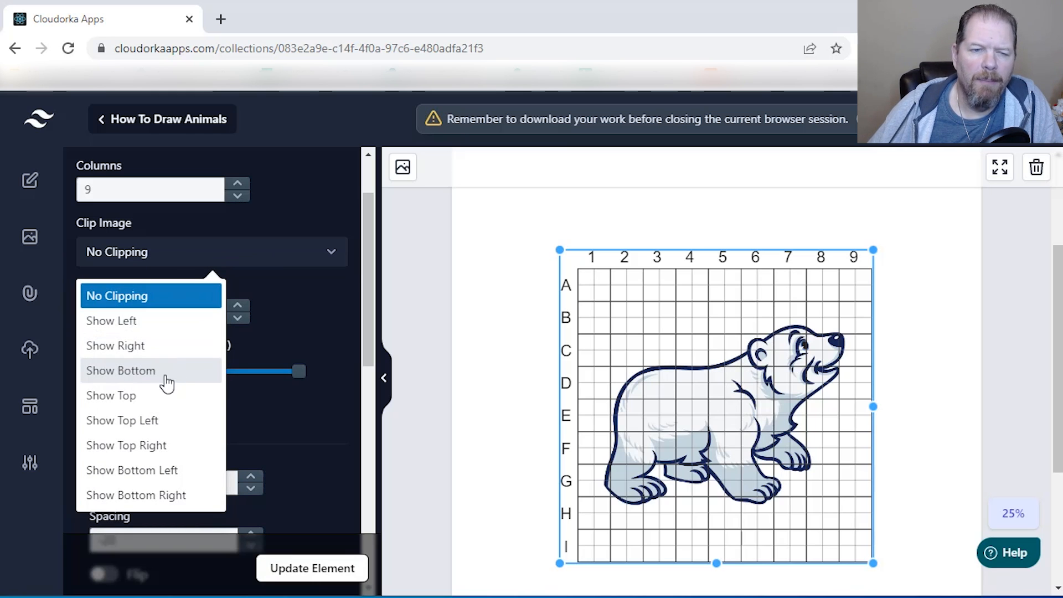
{"action": "left_click", "coordinate": [153, 425]}
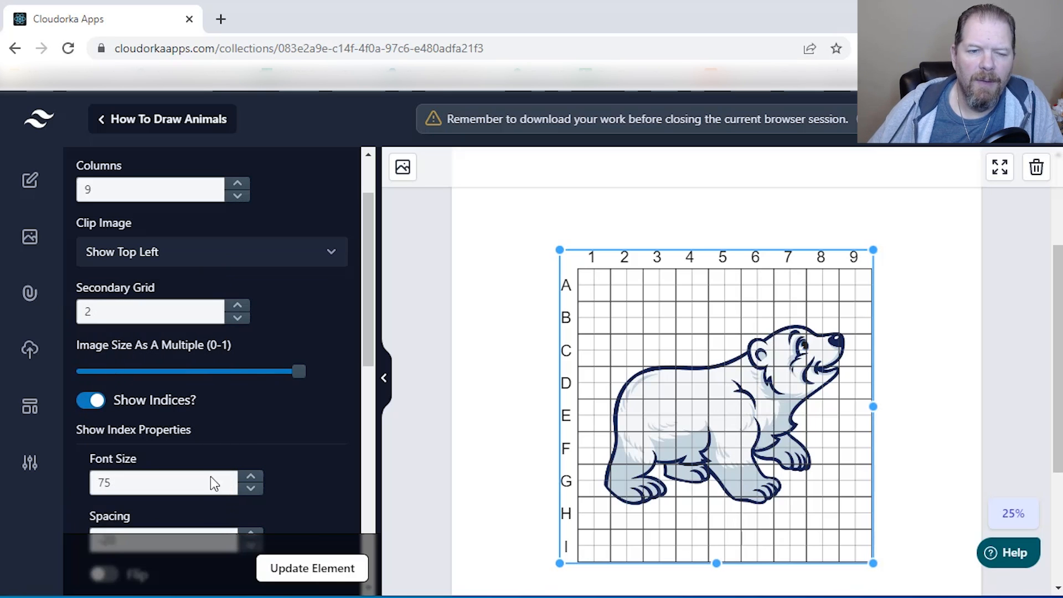
{"action": "left_click", "coordinate": [327, 577]}
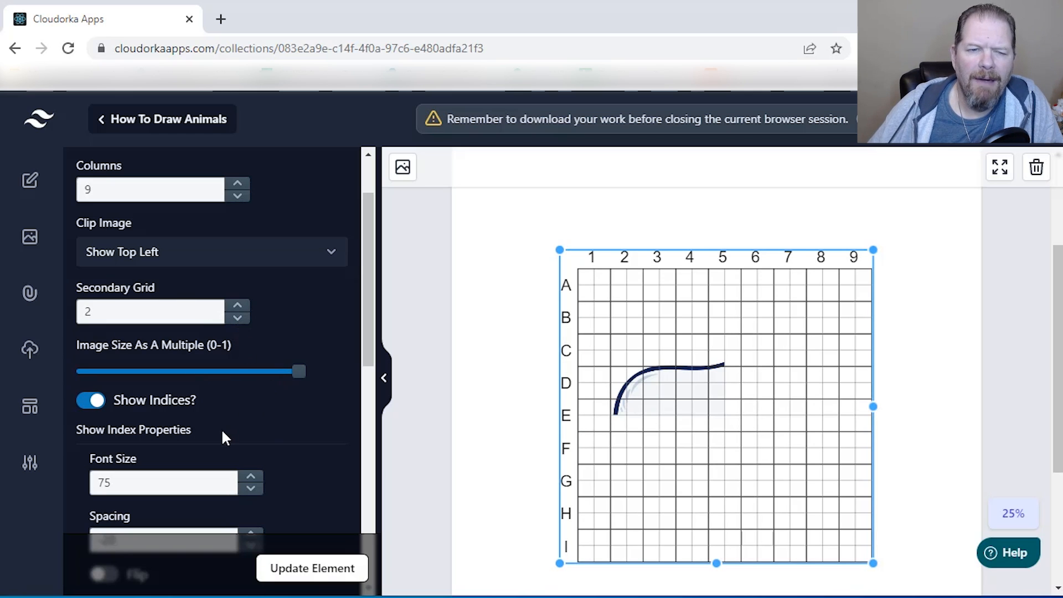
Change the indexed bear grid's image clipping to Show Right and apply the update.
{"action": "left_click", "coordinate": [295, 261]}
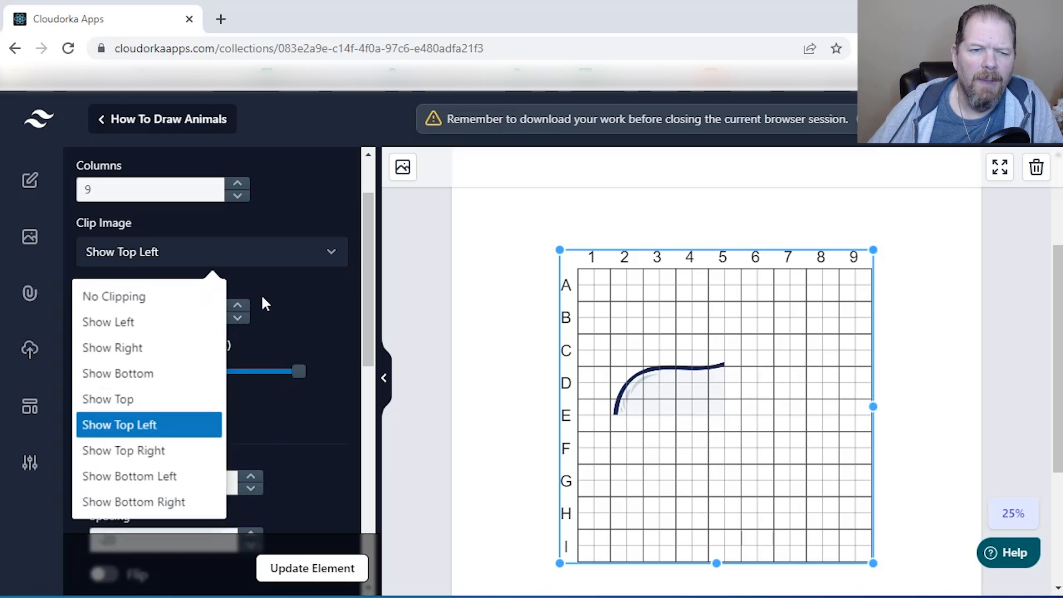
{"action": "left_click", "coordinate": [153, 348]}
{"action": "left_click", "coordinate": [334, 564]}
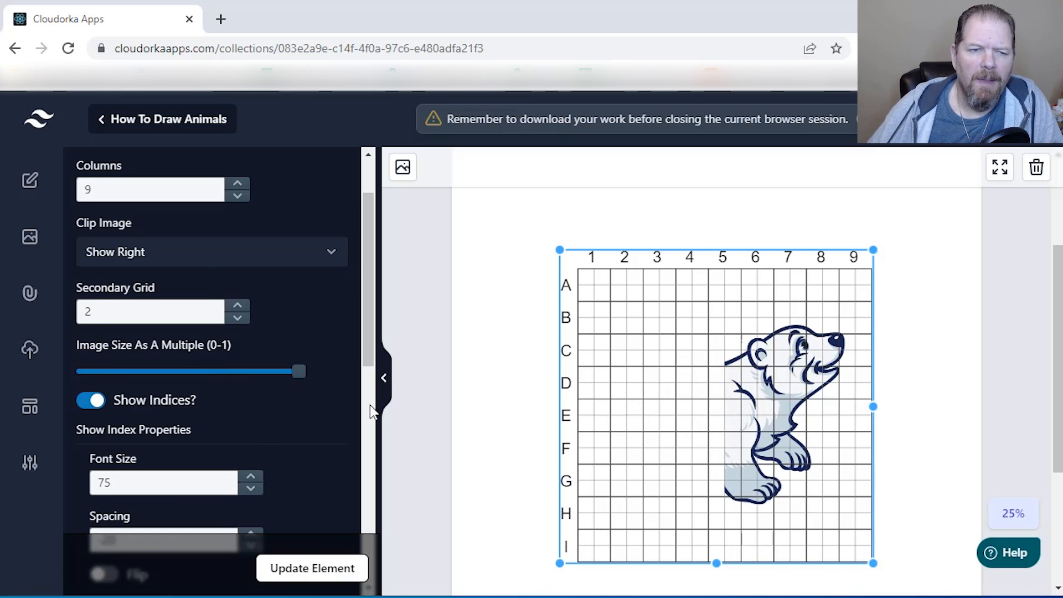
Upload the line-art dog image and insert it into the selected grid in place of the bear.
{"action": "left_click", "coordinate": [31, 351]}
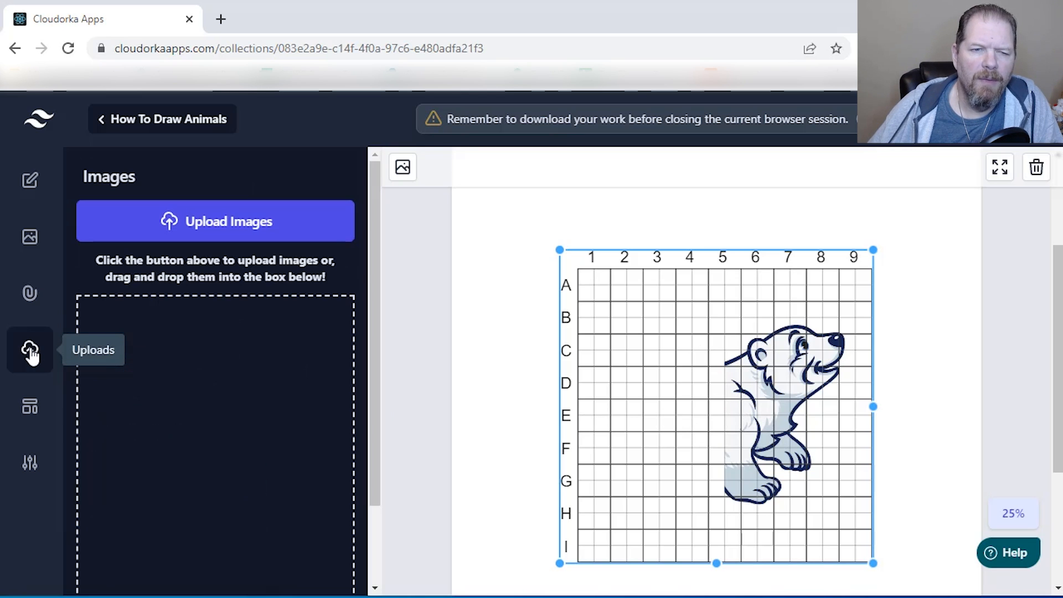
{"action": "left_click", "coordinate": [297, 235]}
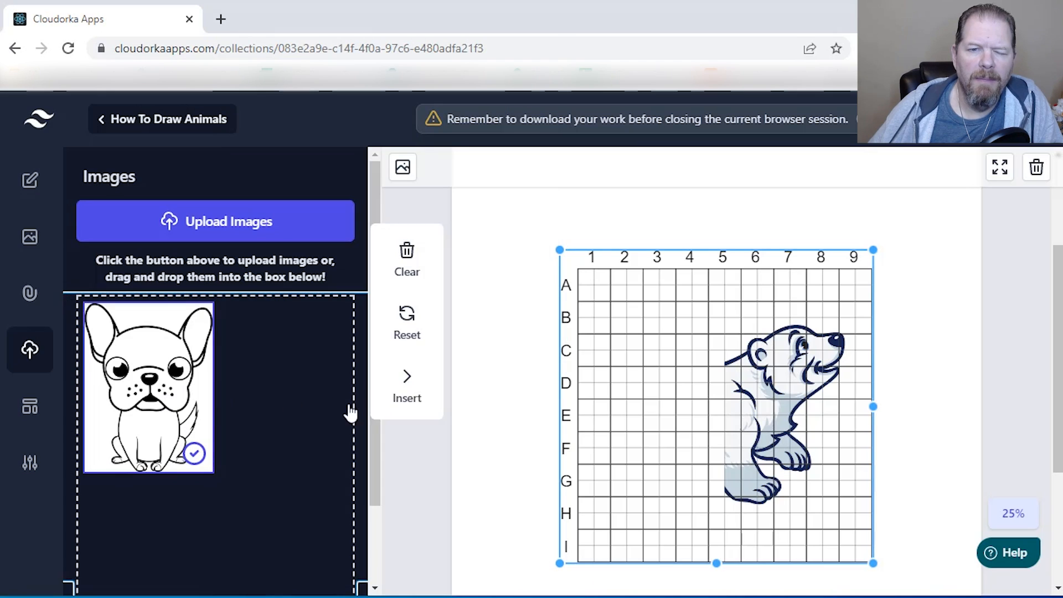
{"action": "left_click", "coordinate": [408, 388]}
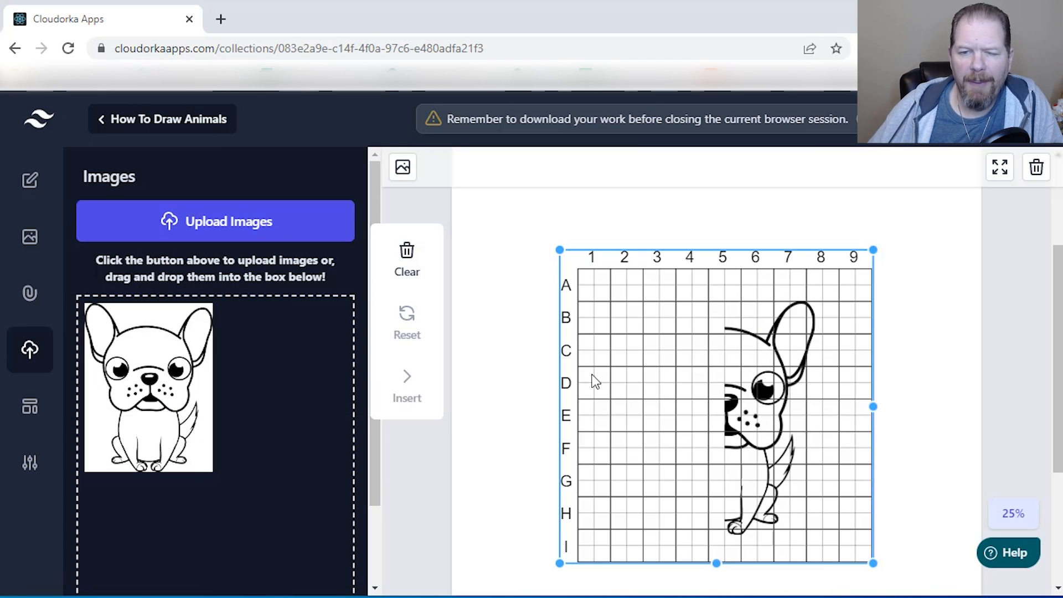
Open the dog grid's settings and set its image clipping to Show Left.
{"action": "right_click", "coordinate": [766, 438]}
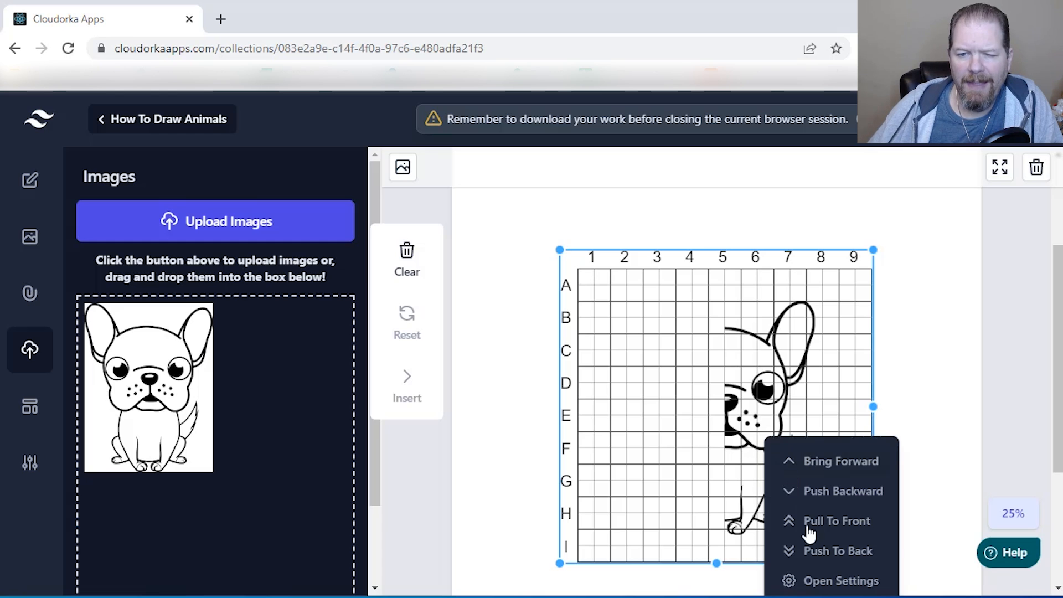
{"action": "left_click", "coordinate": [820, 580]}
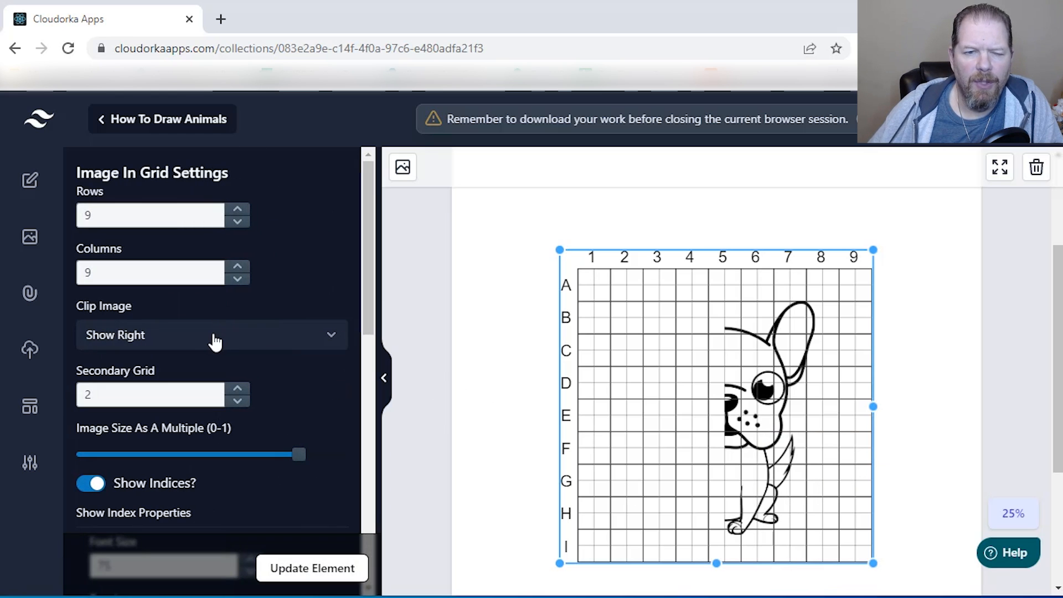
{"action": "left_click", "coordinate": [215, 342]}
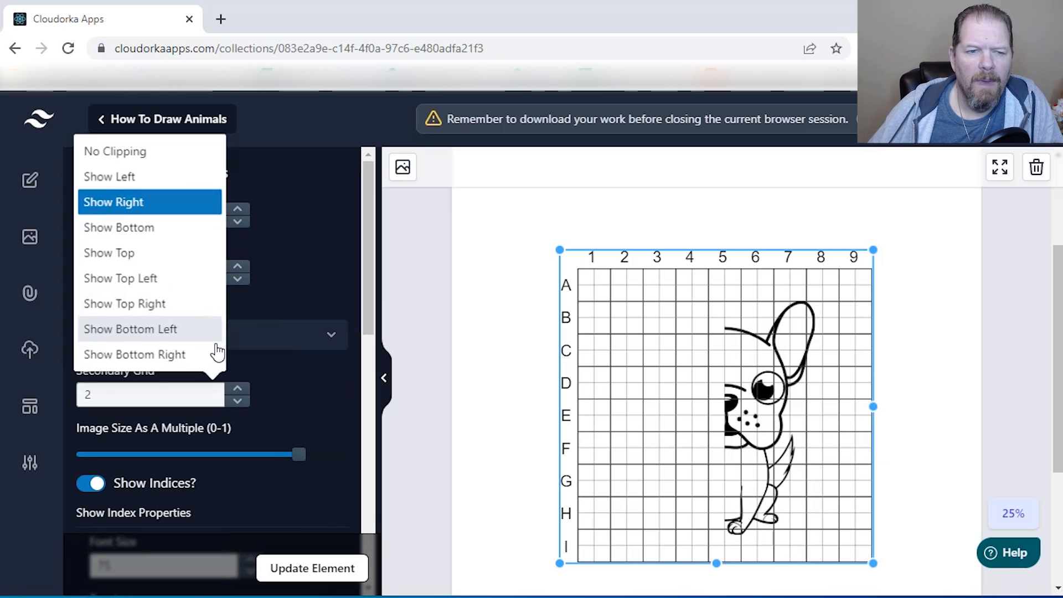
{"action": "left_click", "coordinate": [164, 183]}
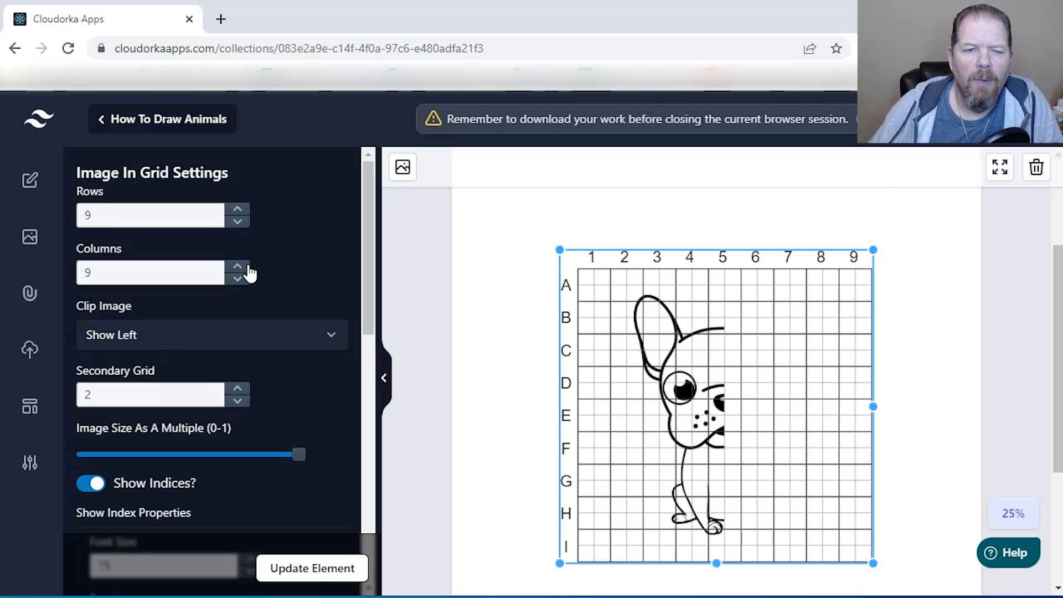
Set the dog grid's image clipping to No Clipping and update the element.
{"action": "left_click", "coordinate": [276, 348]}
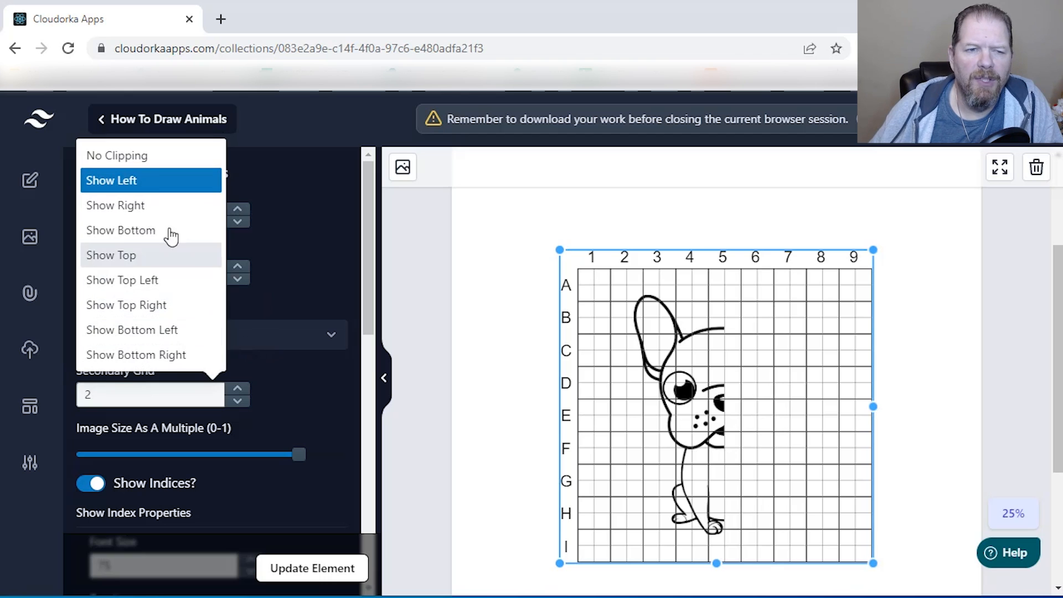
{"action": "left_click", "coordinate": [147, 158]}
{"action": "left_click", "coordinate": [299, 571]}
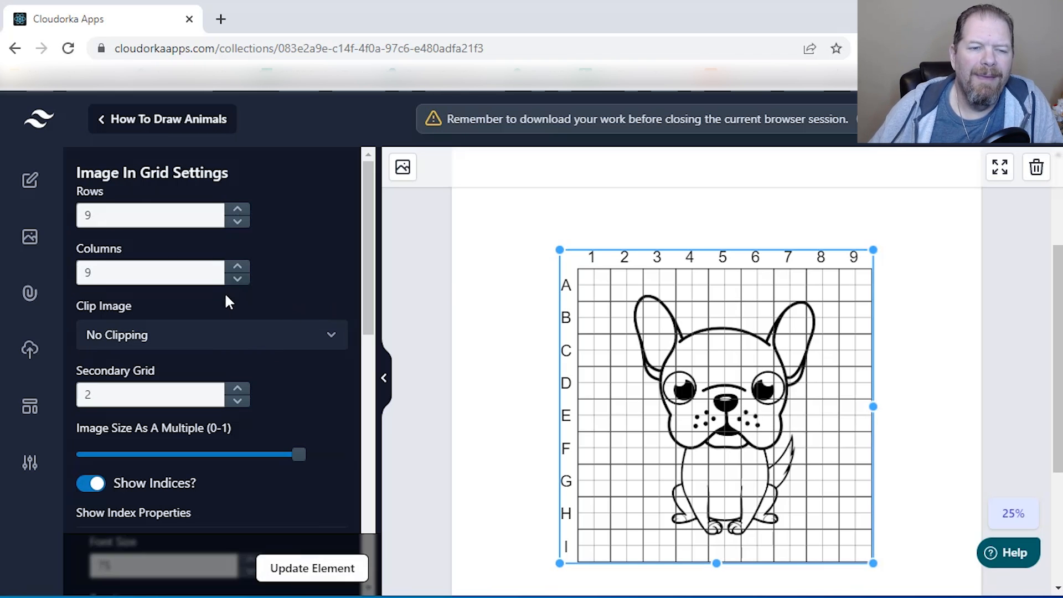
Review the index, primary grid, secondary grid and flip options in the dog grid's settings.
{"action": "scroll", "coordinate": [266, 310], "scroll_direction": "down", "scroll_amount": 3}
{"action": "scroll", "coordinate": [341, 391], "scroll_direction": "down", "scroll_amount": 6}
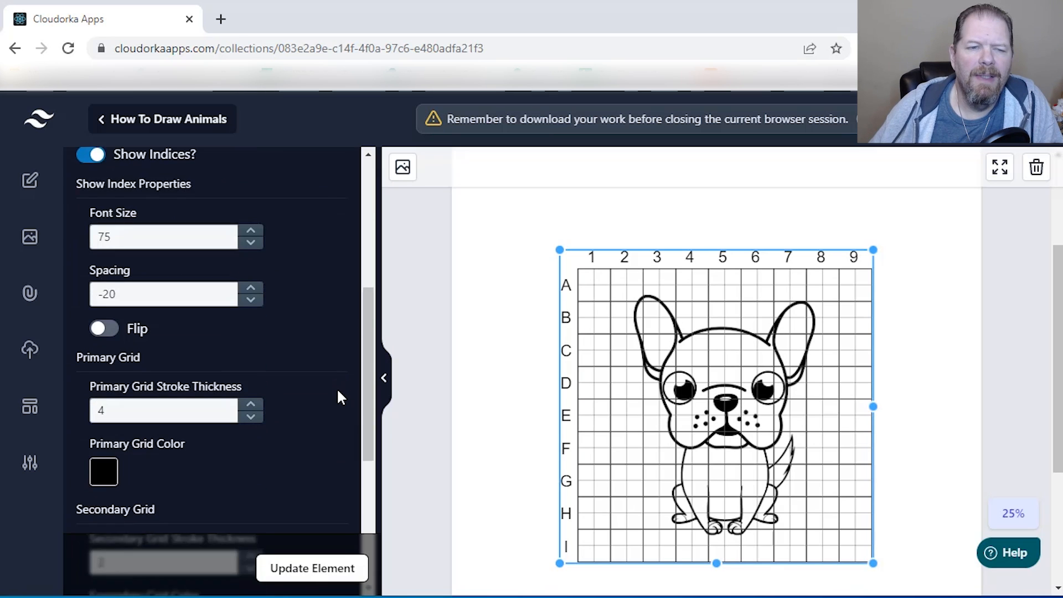
{"action": "scroll", "coordinate": [331, 392], "scroll_direction": "down", "scroll_amount": 2}
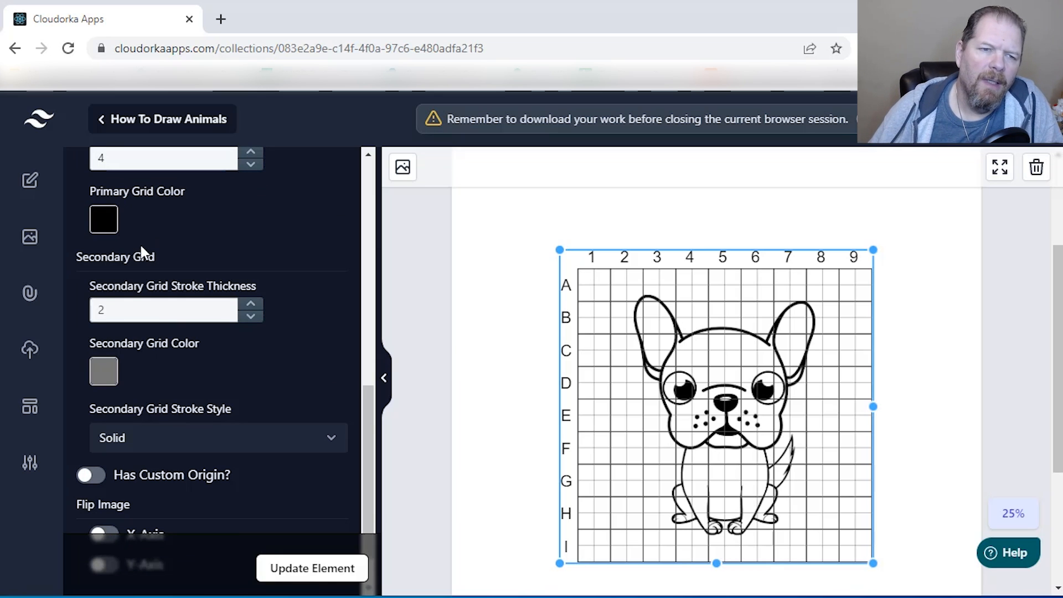
{"action": "scroll", "coordinate": [171, 184], "scroll_direction": "up", "scroll_amount": 2}
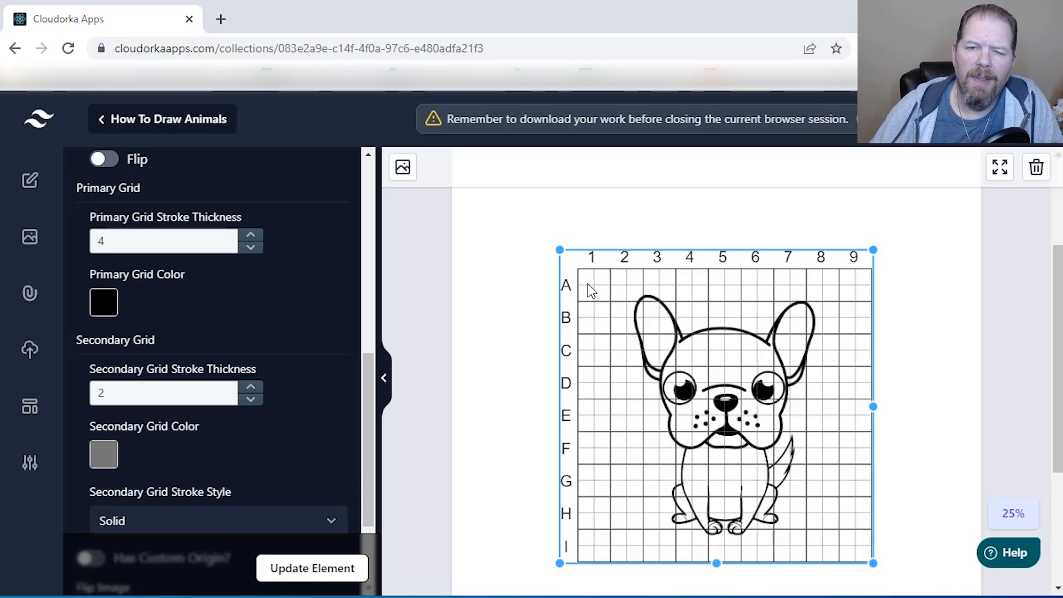
Review the custom origin, axis flip, rows, columns and image size options in the dog grid's settings.
{"action": "scroll", "coordinate": [251, 413], "scroll_direction": "down", "scroll_amount": 3}
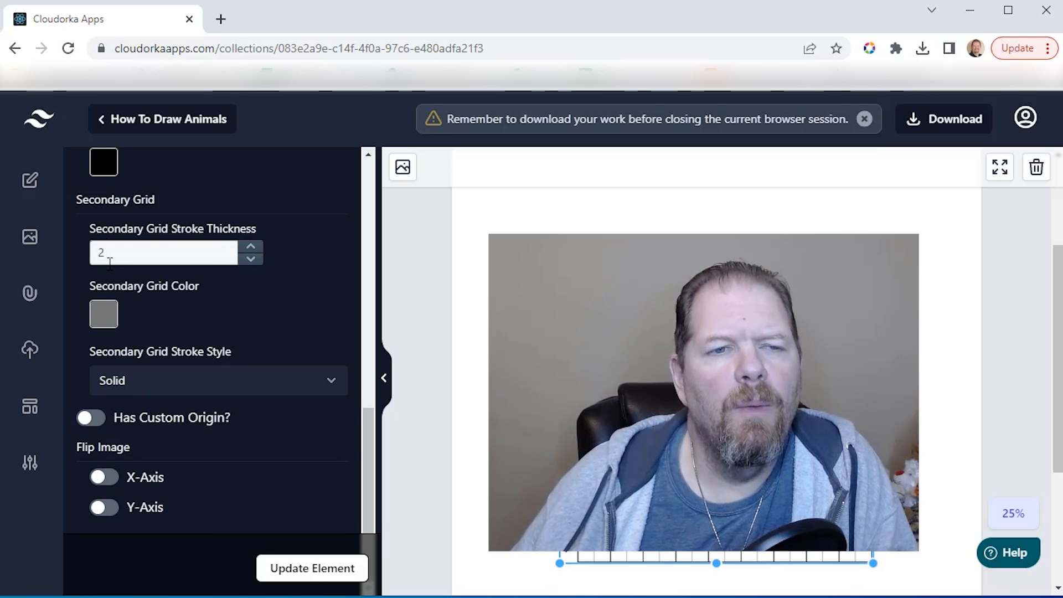
{"action": "scroll", "coordinate": [106, 249], "scroll_direction": "up", "scroll_amount": 15}
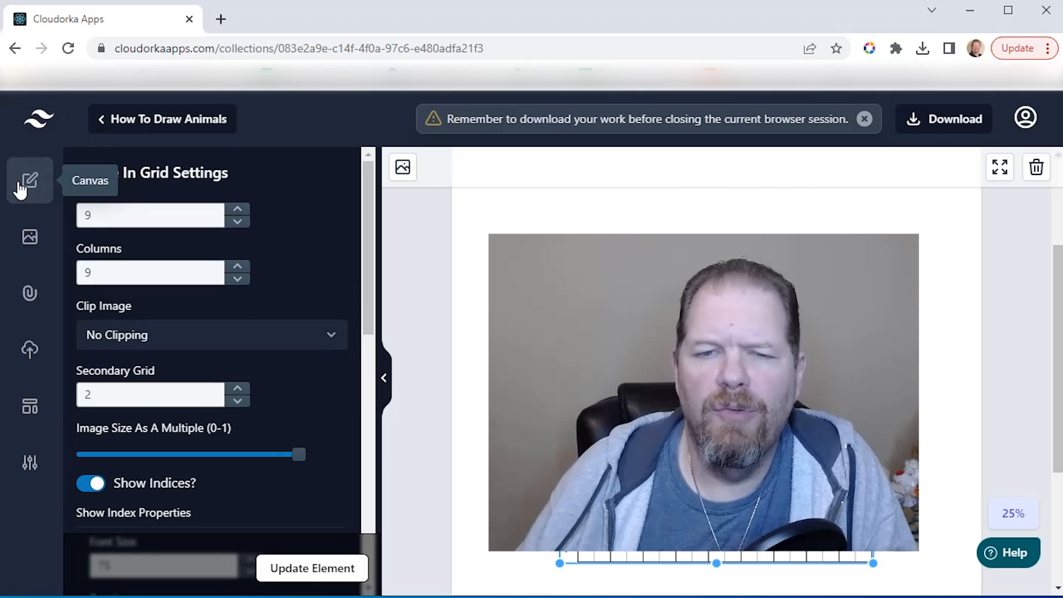
{"action": "scroll", "coordinate": [703, 371], "scroll_direction": "down", "scroll_amount": 1}
{"action": "scroll", "coordinate": [867, 214], "scroll_direction": "up", "scroll_amount": 4}
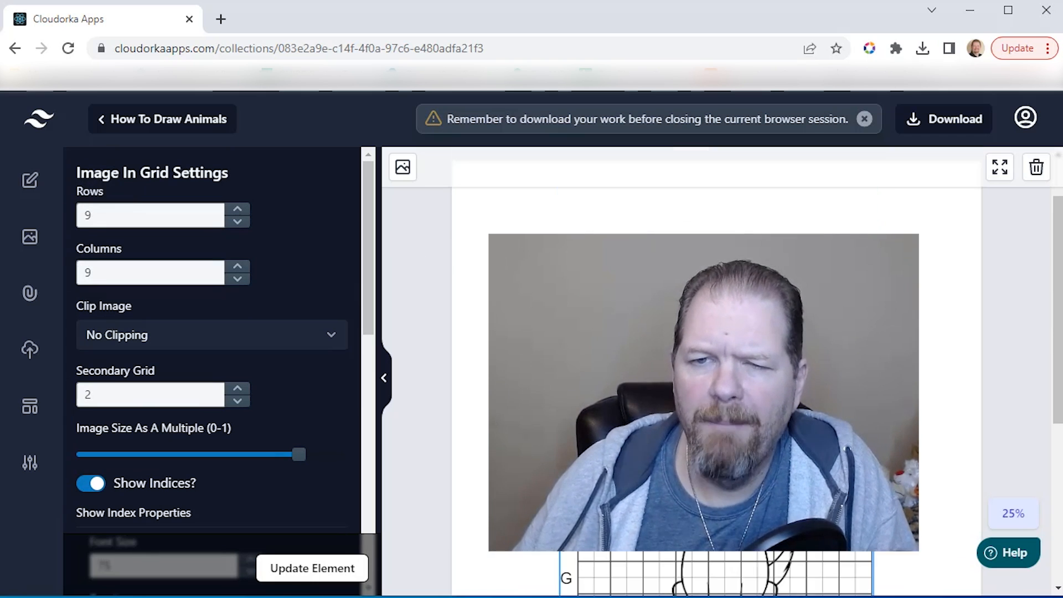
Add a blank page after the dog grid page and browse the DFY Images and Split To Steps libraries.
{"action": "left_click", "coordinate": [865, 210]}
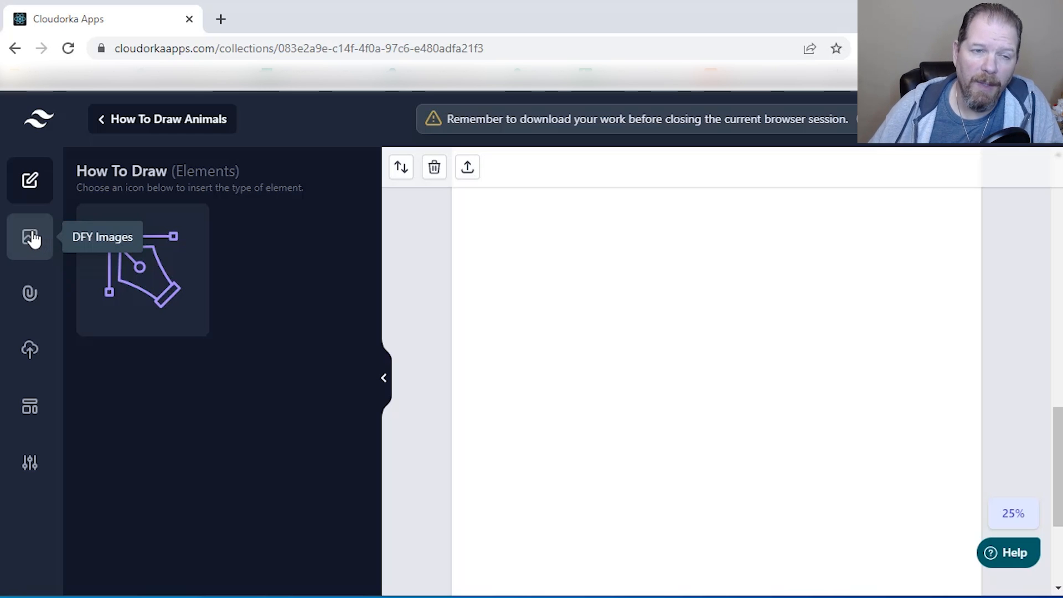
{"action": "left_click", "coordinate": [32, 238]}
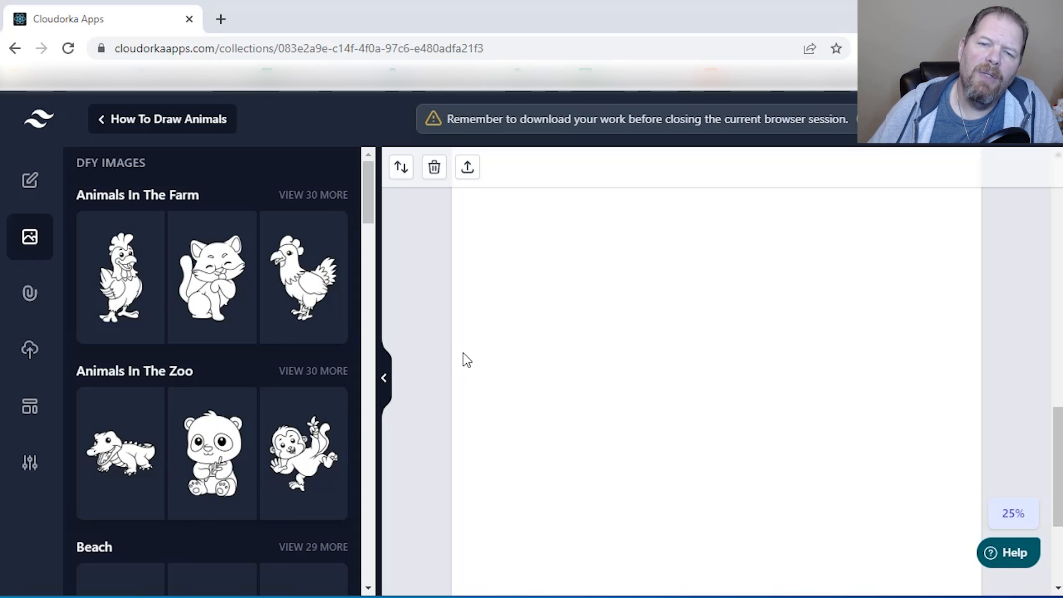
{"action": "scroll", "coordinate": [465, 354], "scroll_direction": "up", "scroll_amount": 10}
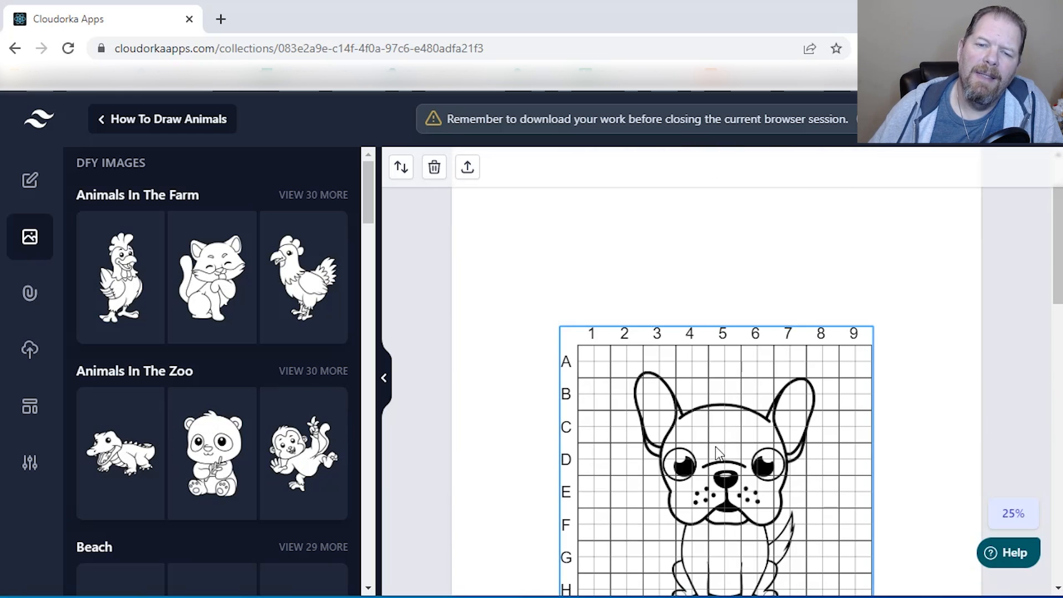
{"action": "scroll", "coordinate": [796, 448], "scroll_direction": "down", "scroll_amount": 3}
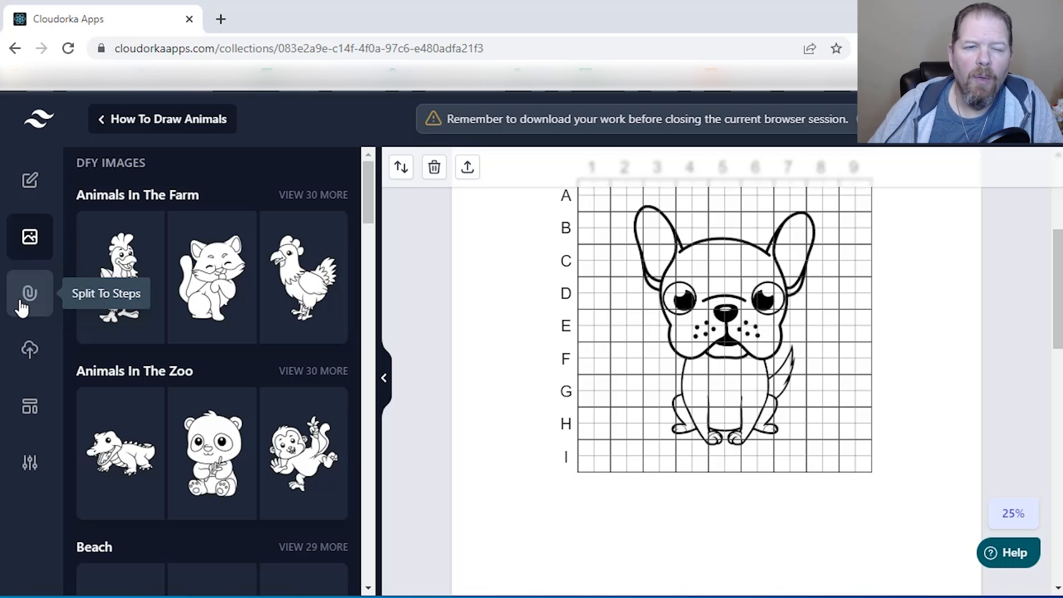
{"action": "left_click", "coordinate": [26, 302]}
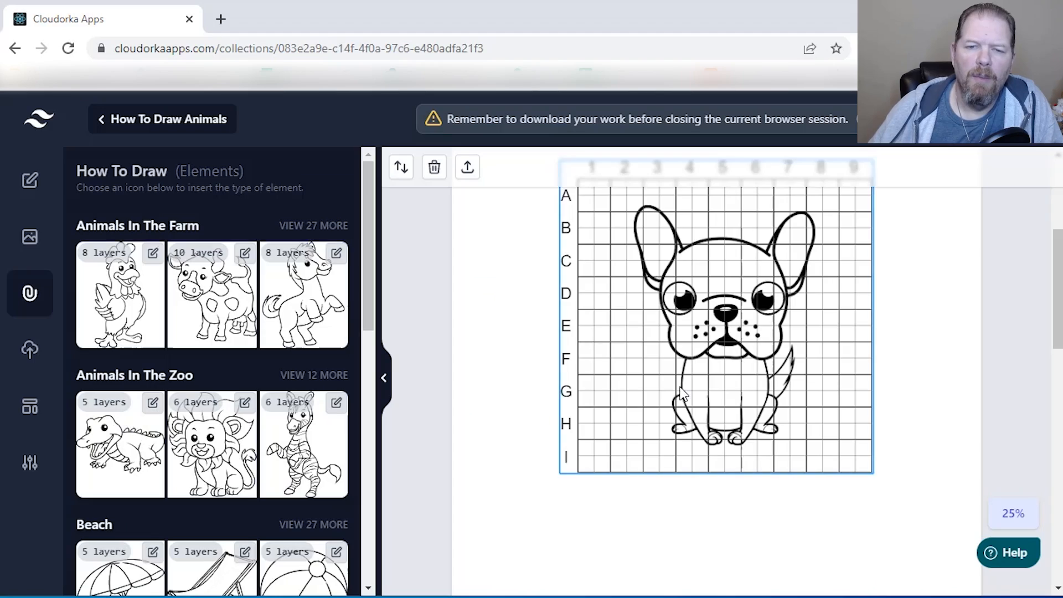
{"action": "scroll", "coordinate": [683, 396], "scroll_direction": "down", "scroll_amount": 10}
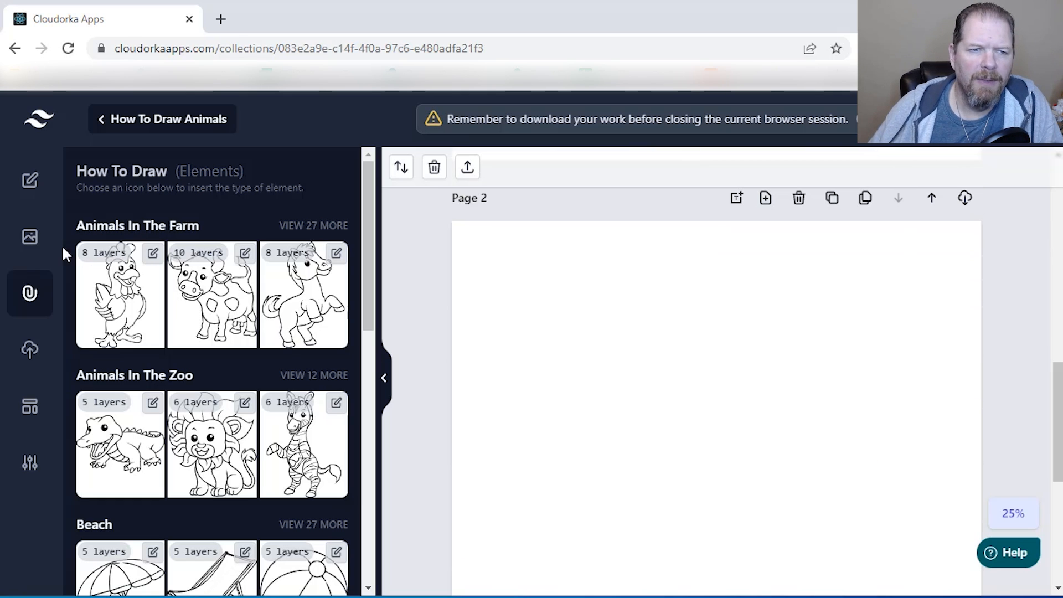
Insert the alligator from the DFY Animals In The Zoo images on page 2 and enlarge it to about twice its size.
{"action": "left_click", "coordinate": [32, 244]}
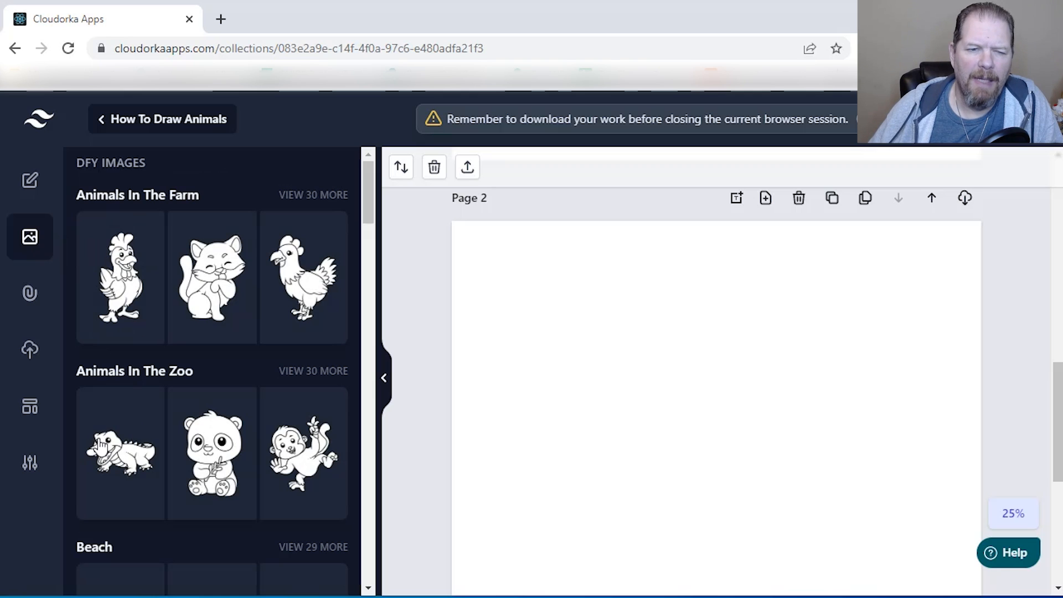
{"action": "left_click", "coordinate": [130, 462]}
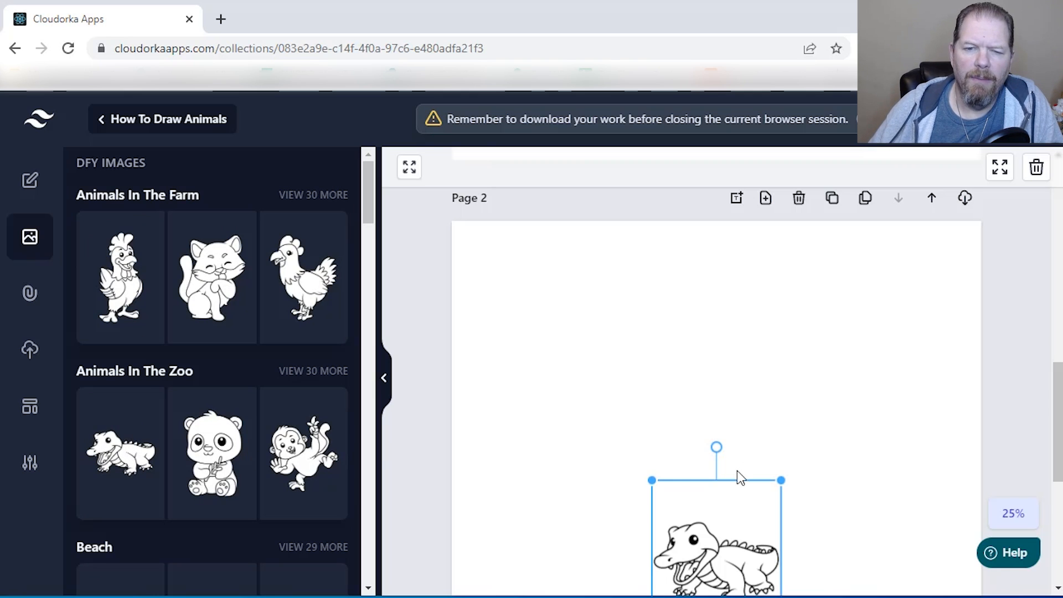
{"action": "left_click_drag", "start_coordinate": [652, 480], "coordinate": [489, 358]}
{"action": "left_click_drag", "start_coordinate": [757, 471], "coordinate": [765, 470]}
Add the heading "How to draw an alligator" above the picture on page 2 and center-align its text.
{"action": "scroll", "coordinate": [809, 321], "scroll_direction": "up", "scroll_amount": 2}
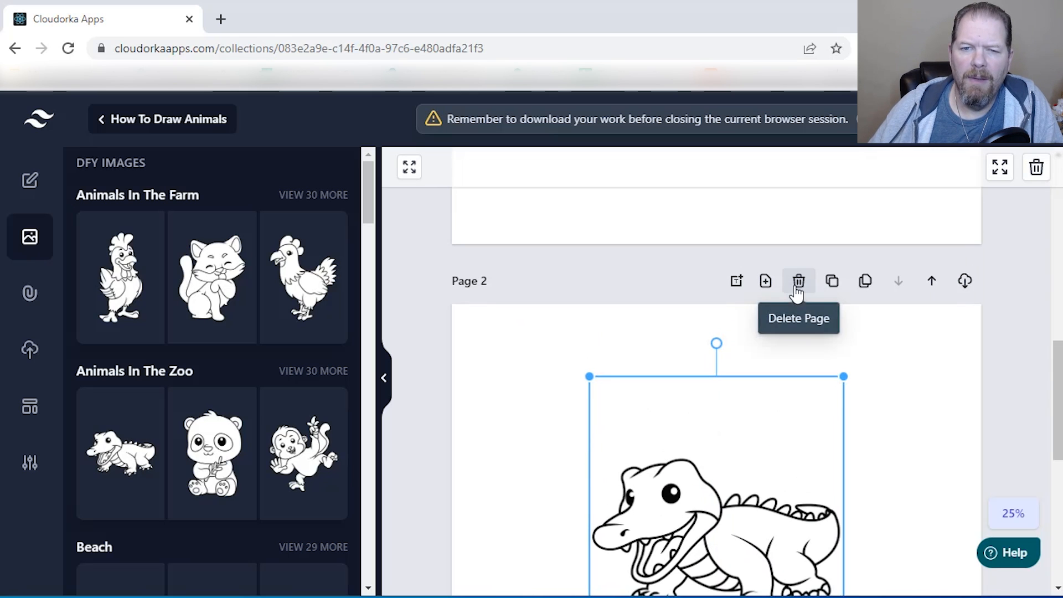
{"action": "left_click", "coordinate": [736, 282]}
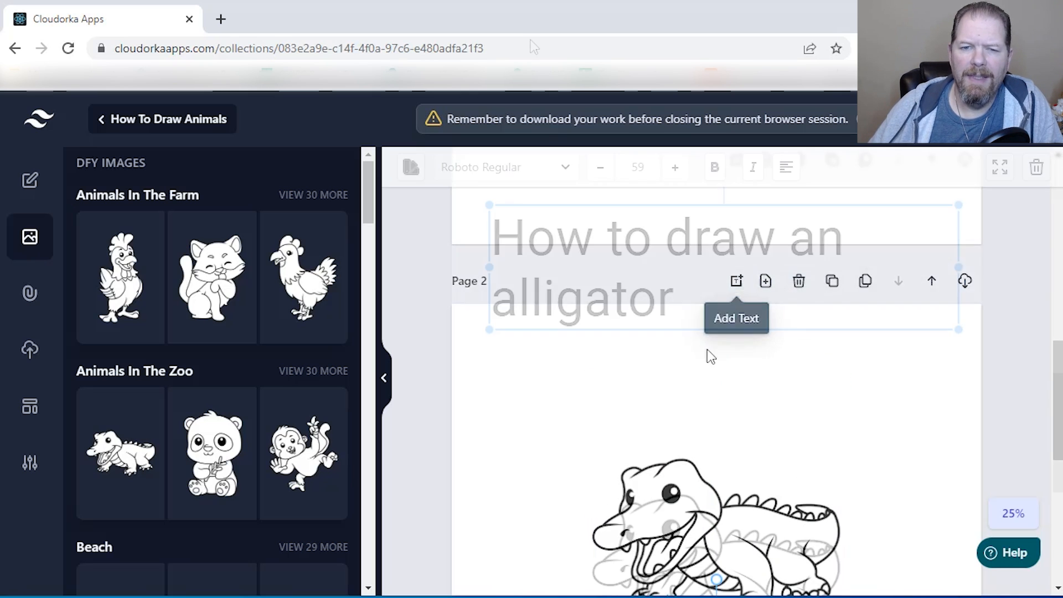
{"action": "left_click_drag", "start_coordinate": [530, 38], "coordinate": [524, 37]}
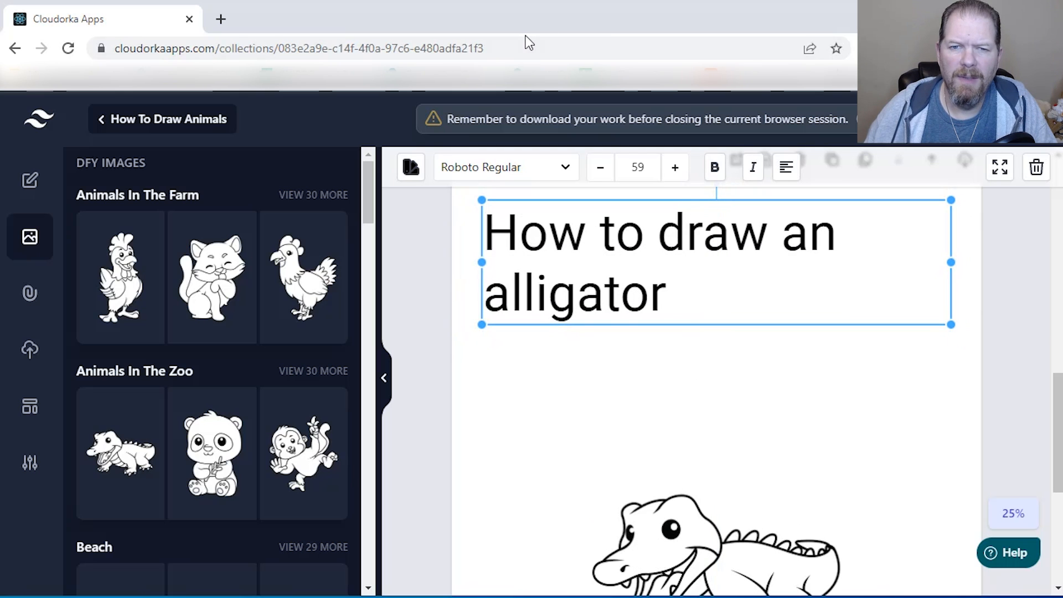
{"action": "left_click", "coordinate": [786, 167]}
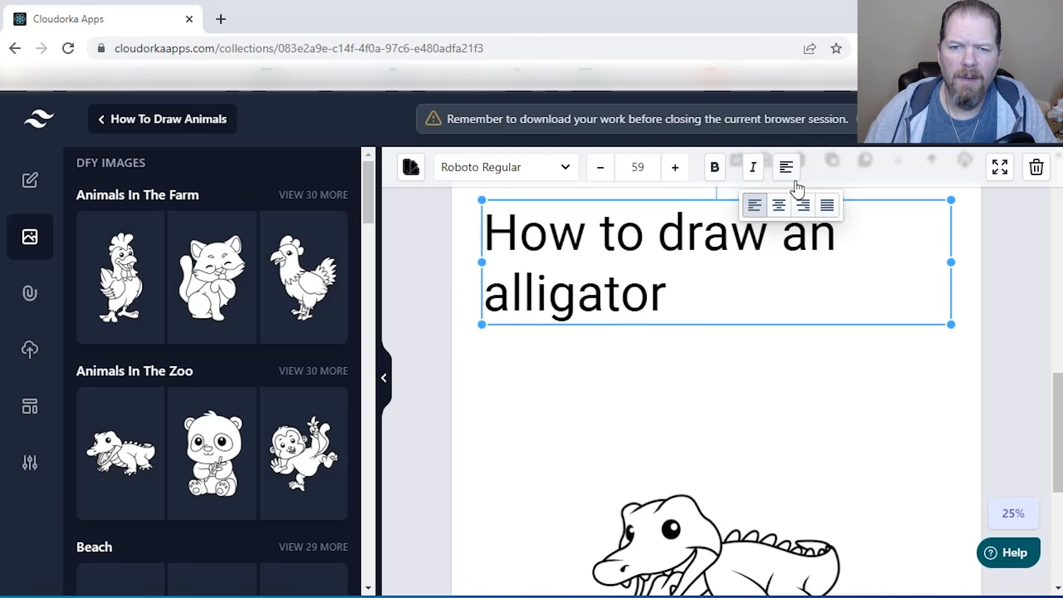
{"action": "left_click", "coordinate": [779, 206]}
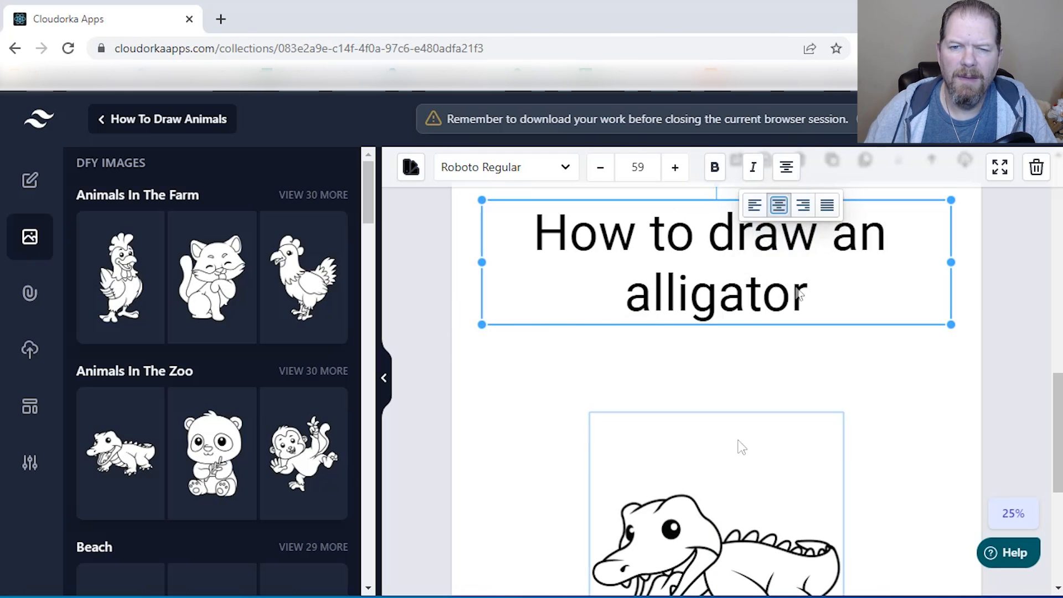
Shift the alligator picture slightly upward beneath the heading and check the layout of page 2.
{"action": "scroll", "coordinate": [740, 441], "scroll_direction": "down", "scroll_amount": 3}
{"action": "left_click", "coordinate": [735, 425]}
{"action": "left_click_drag", "start_coordinate": [732, 419], "coordinate": [734, 406]}
{"action": "scroll", "coordinate": [736, 410], "scroll_direction": "down", "scroll_amount": 2}
{"action": "scroll", "coordinate": [745, 407], "scroll_direction": "up", "scroll_amount": 6}
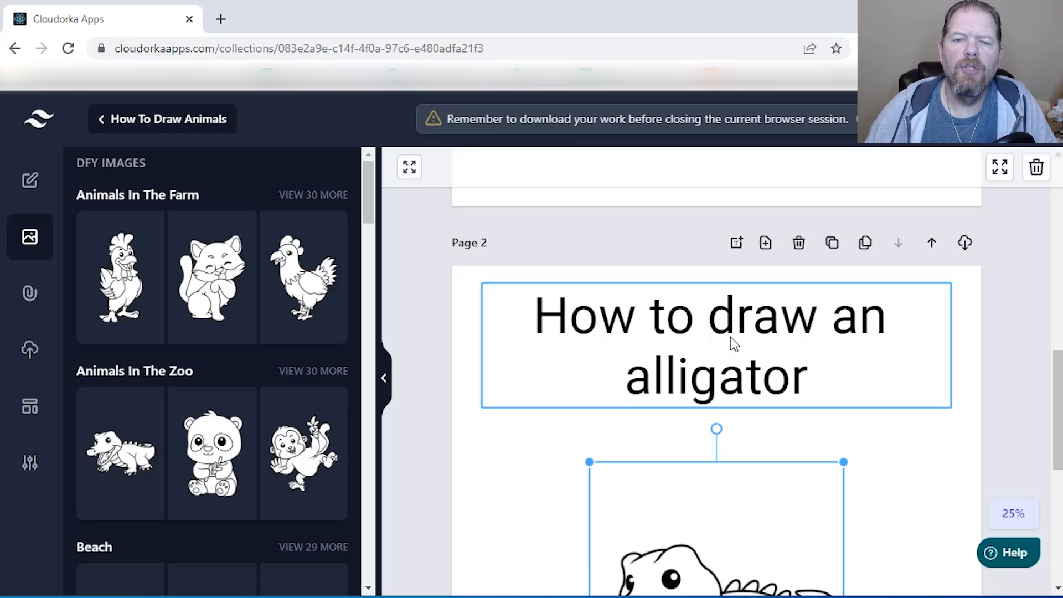
{"action": "scroll", "coordinate": [720, 338], "scroll_direction": "down", "scroll_amount": 5}
{"action": "scroll", "coordinate": [706, 327], "scroll_direction": "down", "scroll_amount": 2}
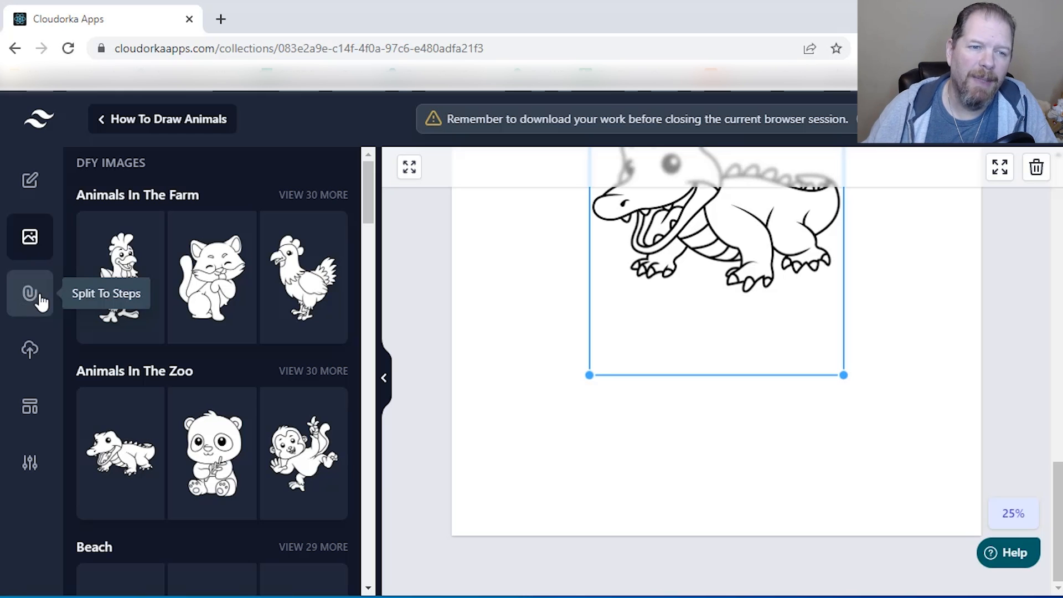
Open the five-layer zoo alligator from Split To Steps for editing, inspect its layers, and save it to your images.
{"action": "left_click", "coordinate": [41, 301]}
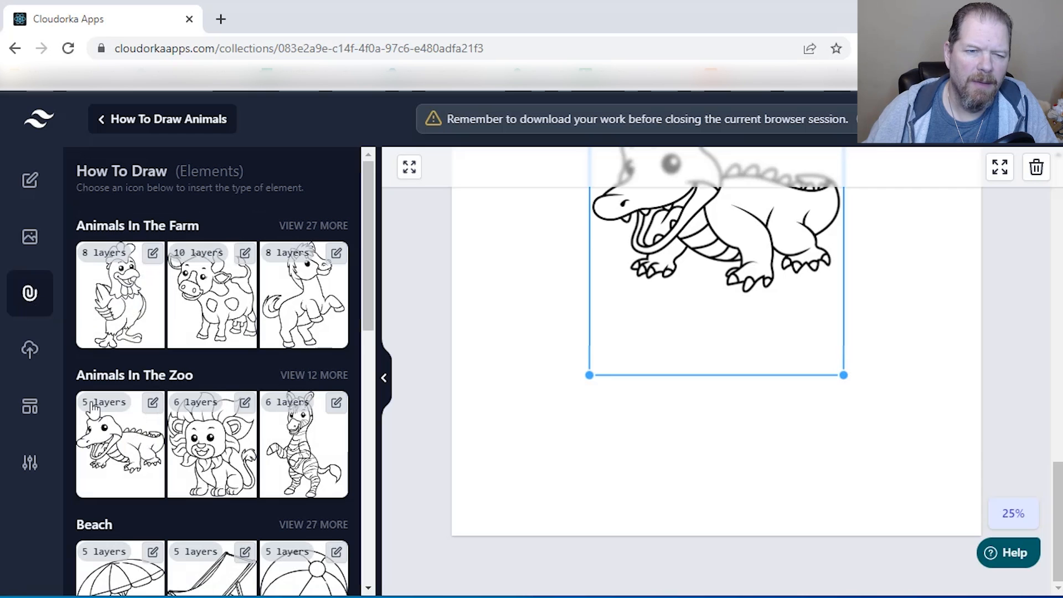
{"action": "left_click", "coordinate": [153, 406]}
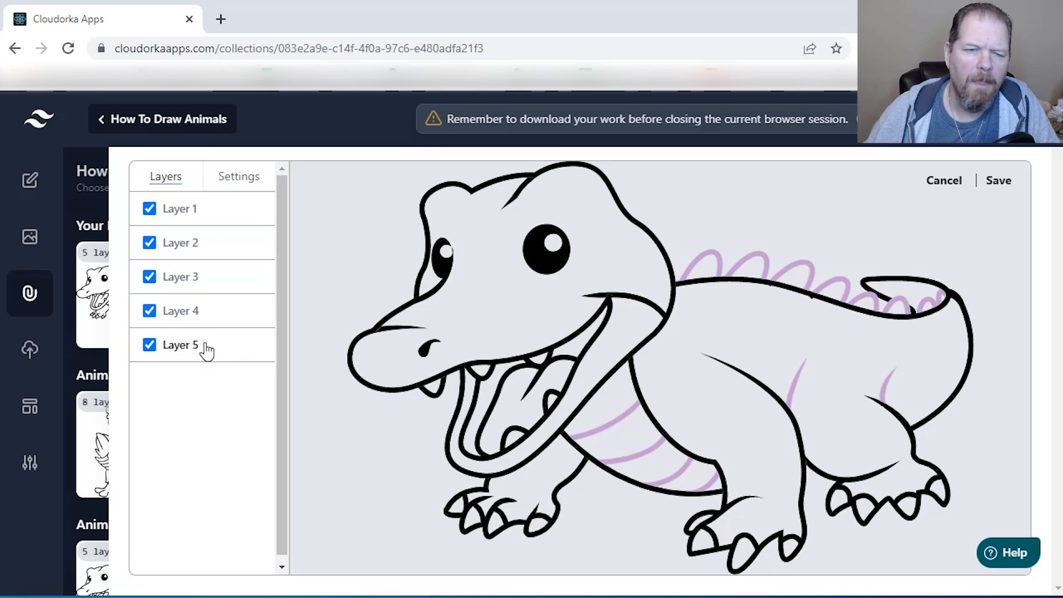
{"action": "left_click", "coordinate": [200, 222]}
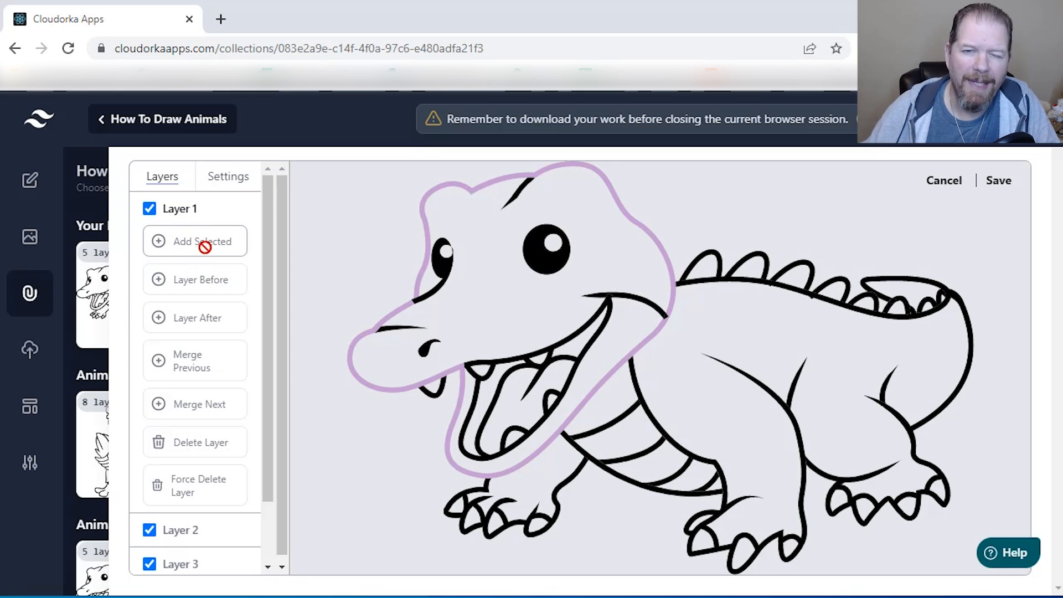
{"action": "left_click", "coordinate": [221, 217]}
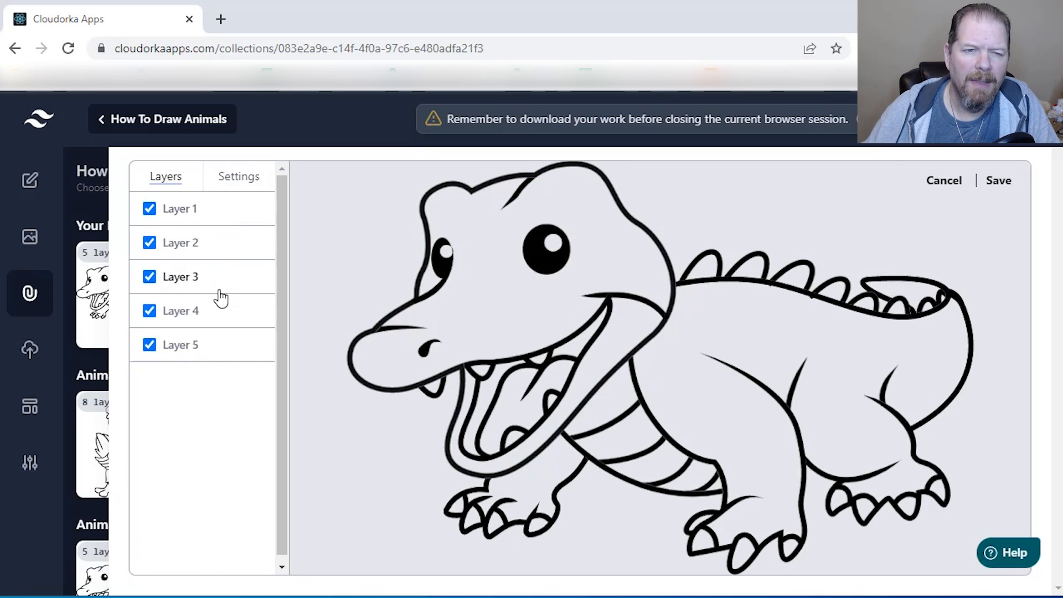
{"action": "left_click", "coordinate": [212, 245]}
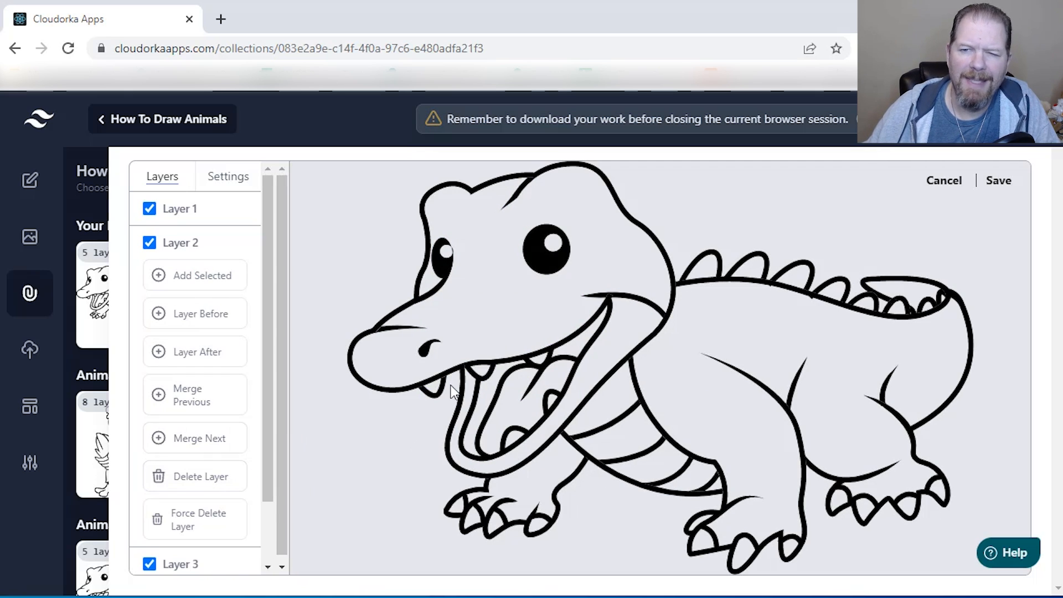
{"action": "left_click", "coordinate": [1003, 185]}
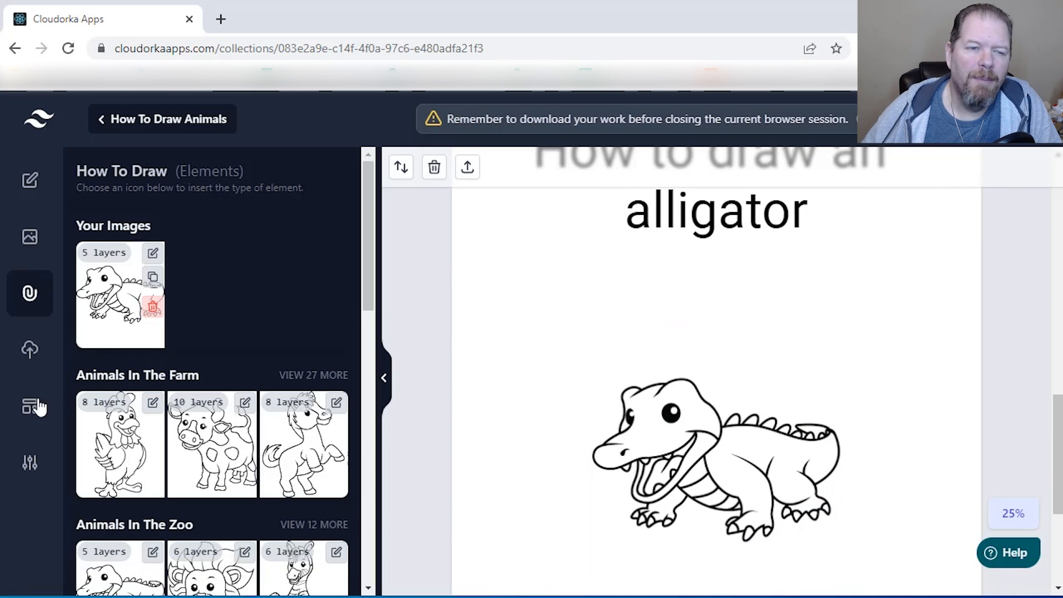
Insert the 5 Steps Design 2 template as page 3.
{"action": "left_click", "coordinate": [32, 408]}
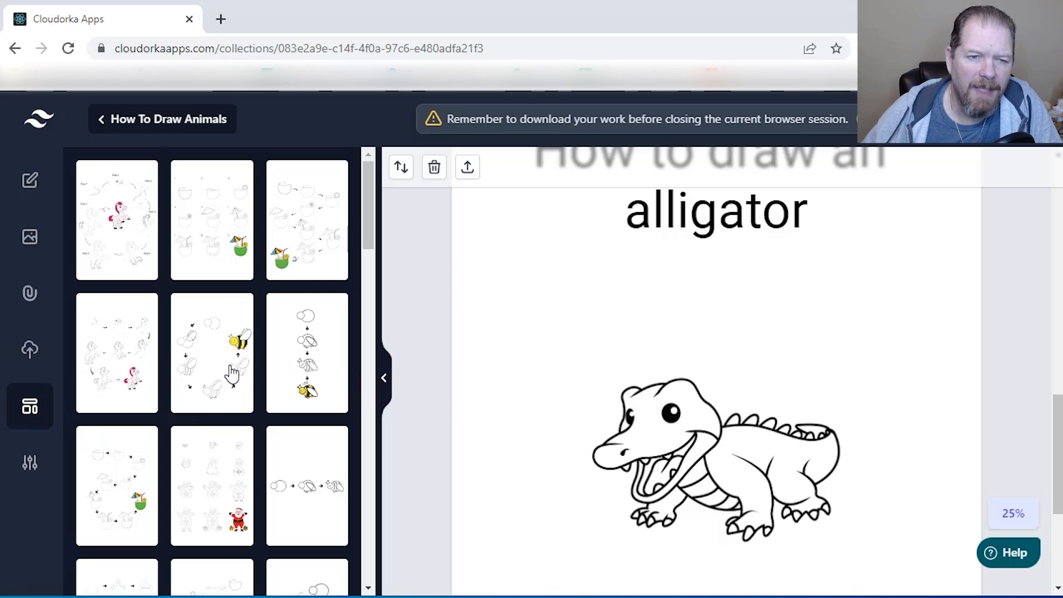
{"action": "scroll", "coordinate": [219, 374], "scroll_direction": "down", "scroll_amount": 5}
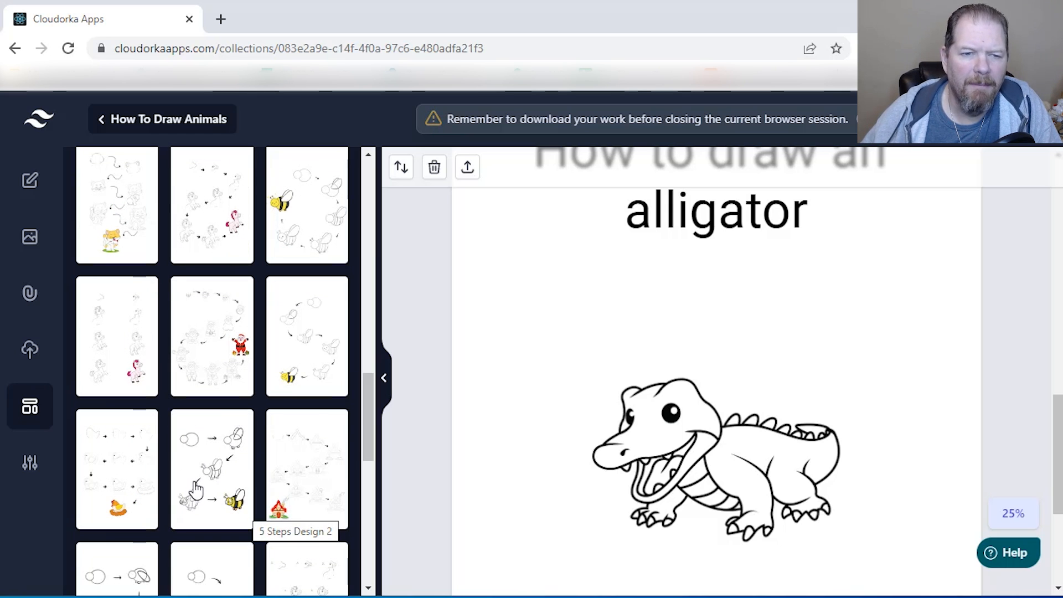
{"action": "left_click", "coordinate": [196, 488]}
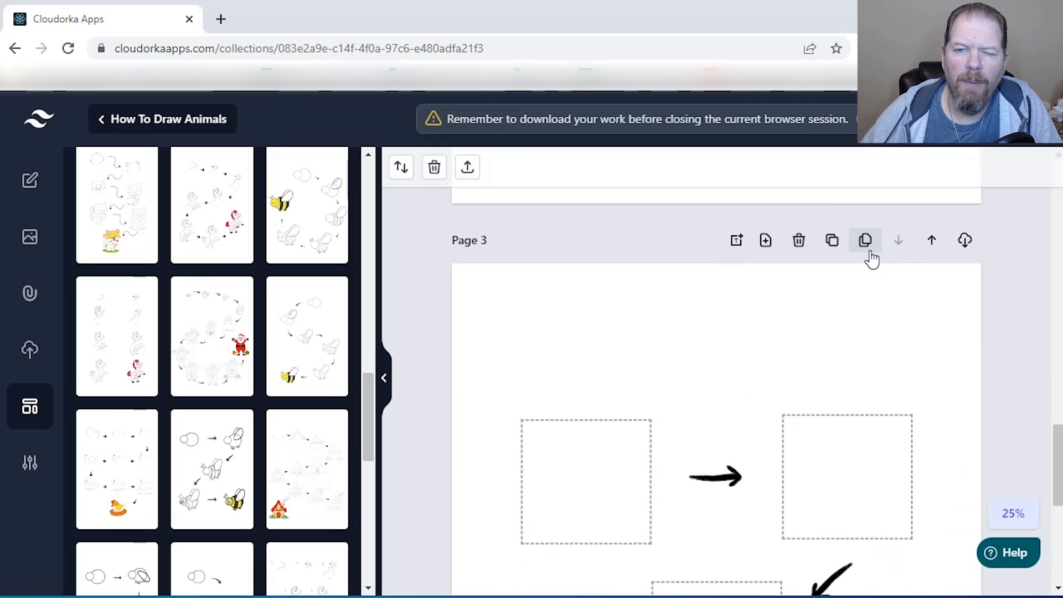
Bulk clone the five-step template page with the Step By Step Layers option, using your saved five-layer alligator image.
{"action": "left_click", "coordinate": [864, 241]}
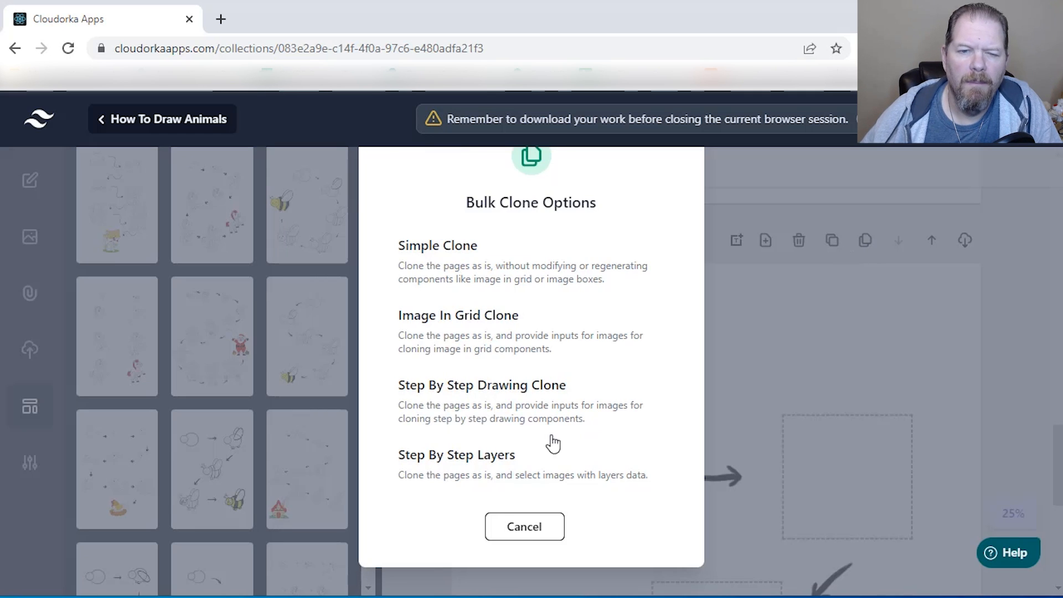
{"action": "left_click", "coordinate": [476, 459]}
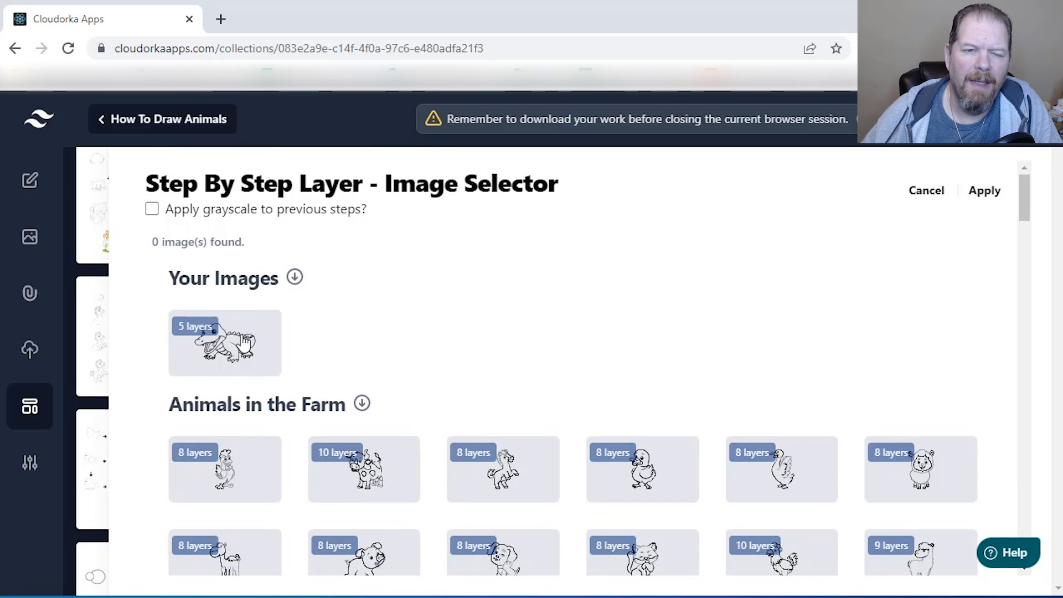
{"action": "left_click", "coordinate": [243, 340]}
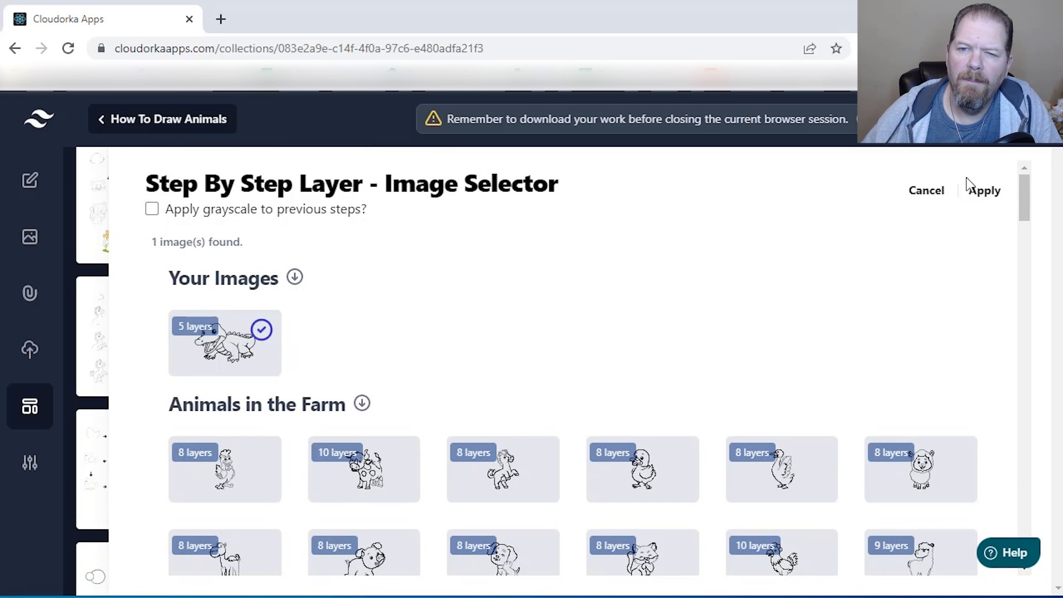
{"action": "left_click", "coordinate": [984, 194]}
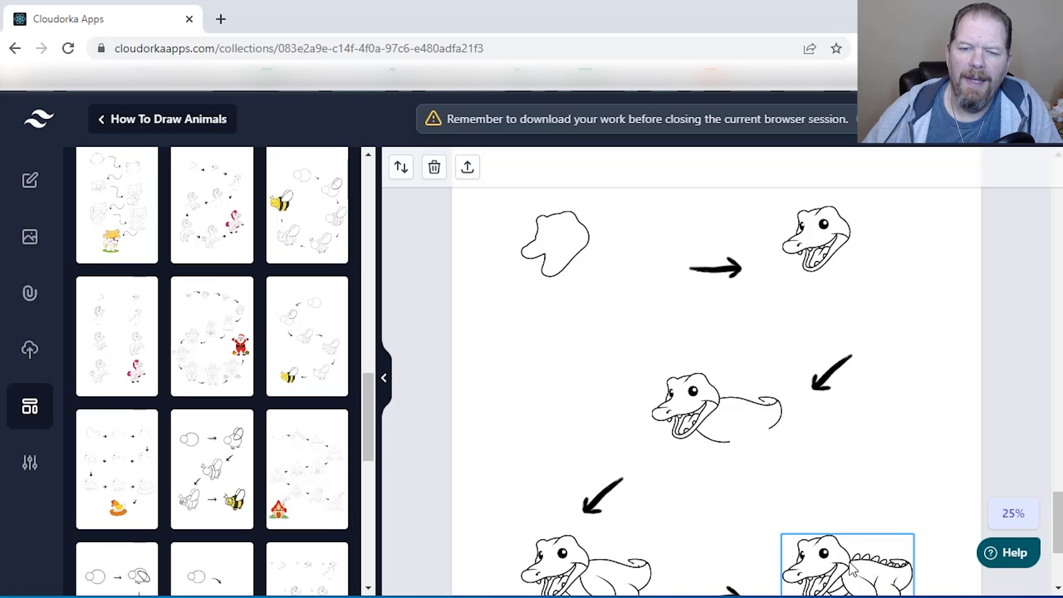
Link the five alligator step image boxes on page 4 and enlarge them together proportionally.
{"action": "scroll", "coordinate": [845, 530], "scroll_direction": "down", "scroll_amount": 2}
{"action": "scroll", "coordinate": [774, 434], "scroll_direction": "up", "scroll_amount": 2}
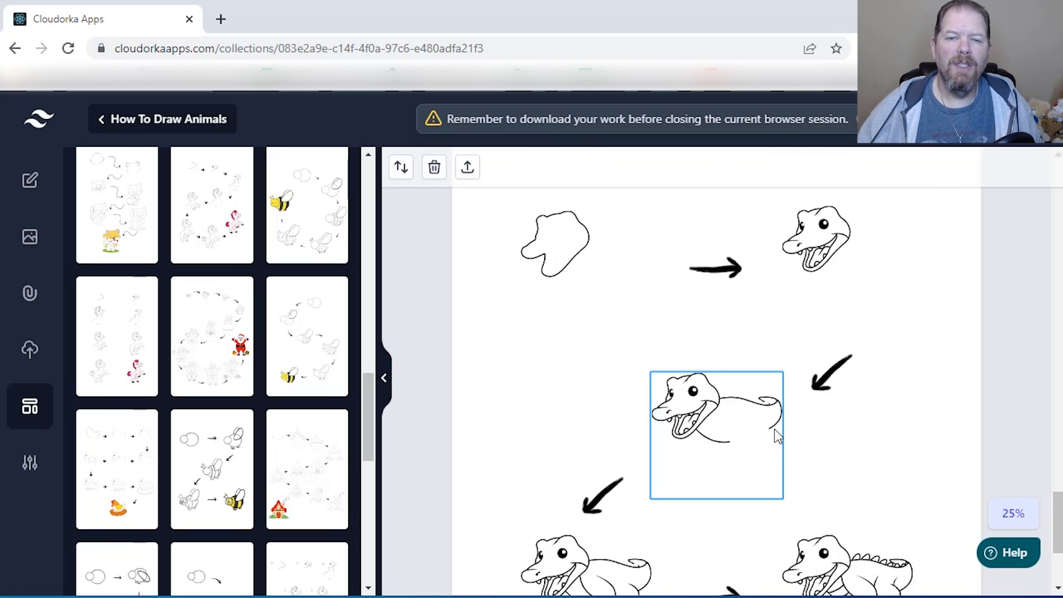
{"action": "left_click", "coordinate": [550, 281]}
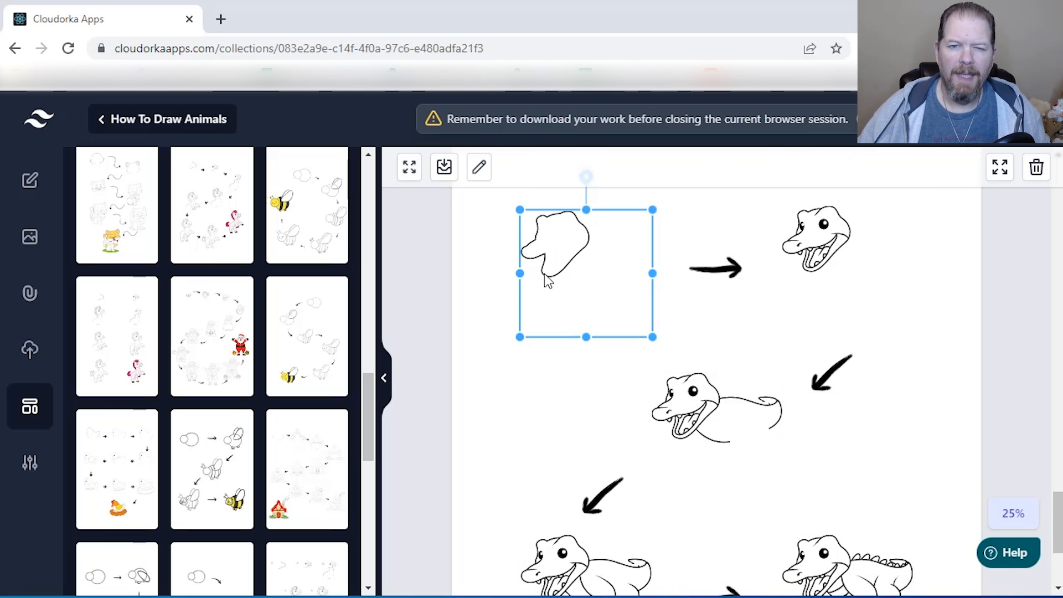
{"action": "left_click", "coordinate": [803, 249], "text": "shift"}
{"action": "left_click", "coordinate": [739, 382], "text": "shift"}
{"action": "scroll", "coordinate": [768, 503], "scroll_direction": "up", "scroll_amount": 3}
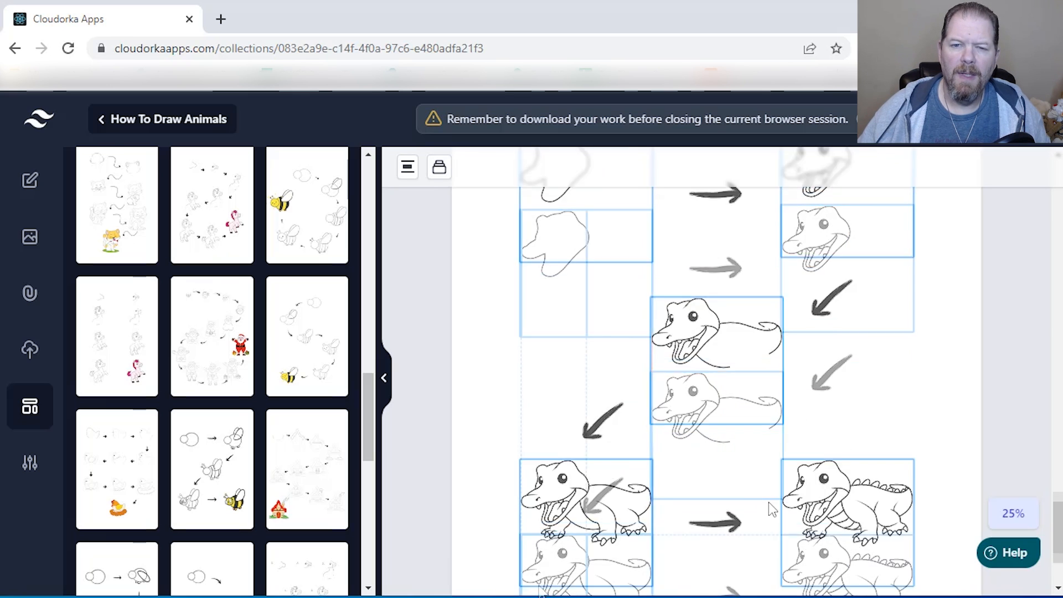
{"action": "left_click", "coordinate": [439, 170]}
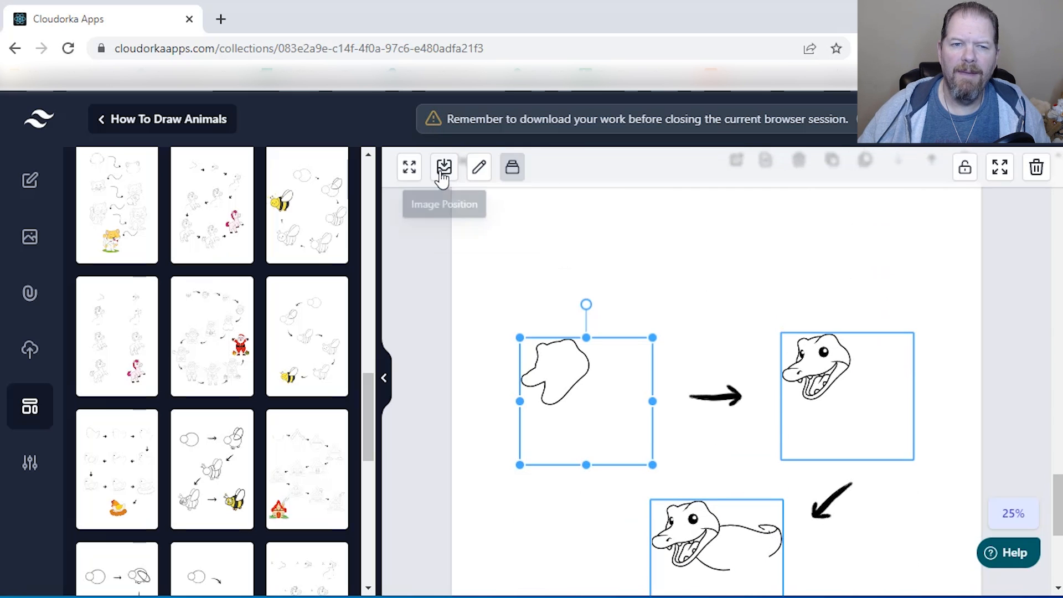
{"action": "left_click", "coordinate": [966, 169]}
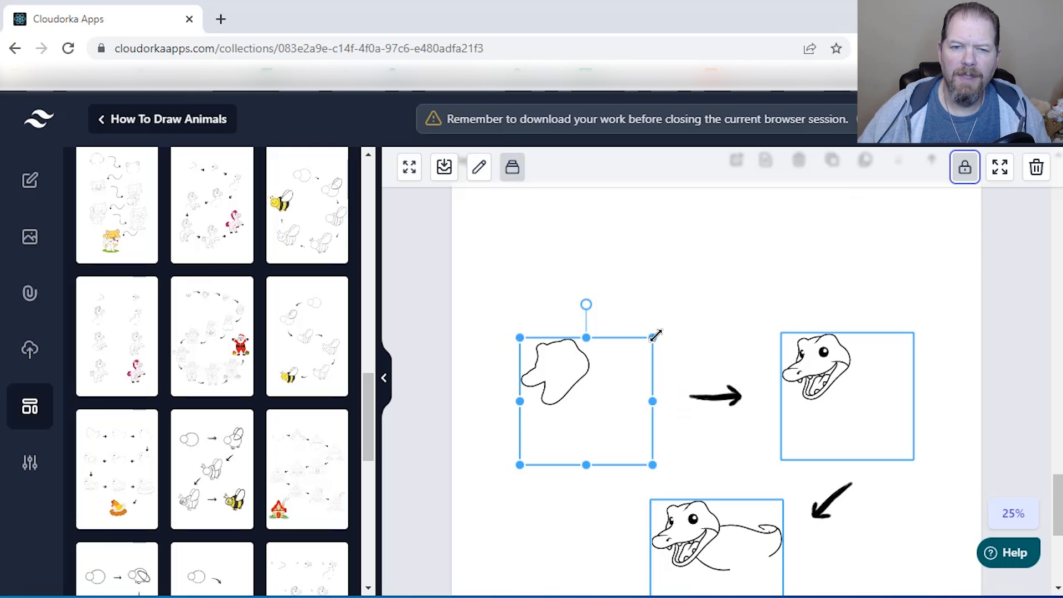
{"action": "left_click_drag", "start_coordinate": [655, 335], "coordinate": [727, 314]}
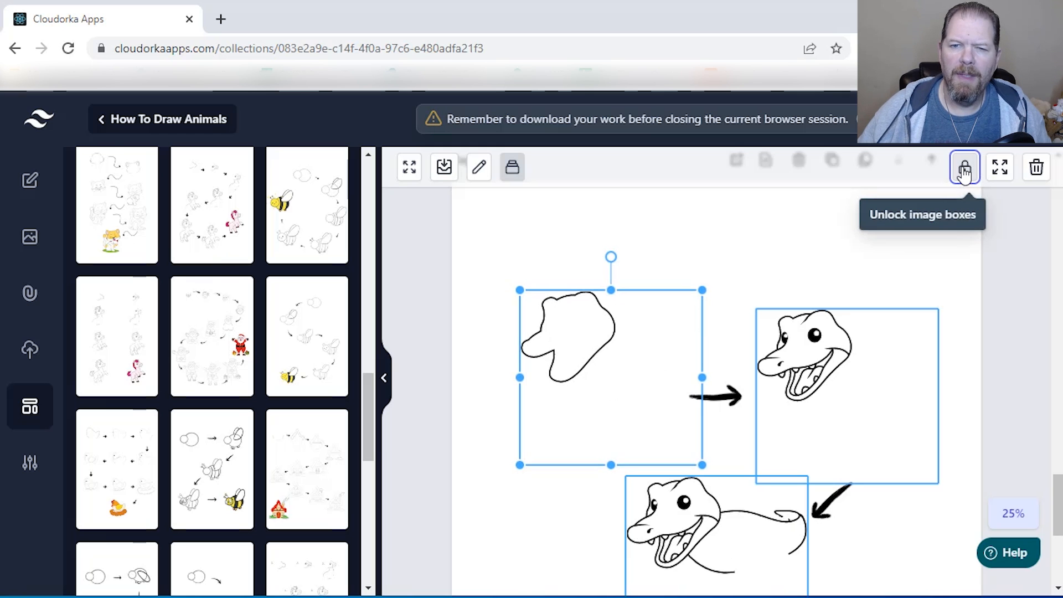
Unlink the alligator boxes and reposition the upper arrows and the head picture to fit around the enlarged images.
{"action": "left_click", "coordinate": [512, 168]}
{"action": "scroll", "coordinate": [670, 474], "scroll_direction": "down", "scroll_amount": 5}
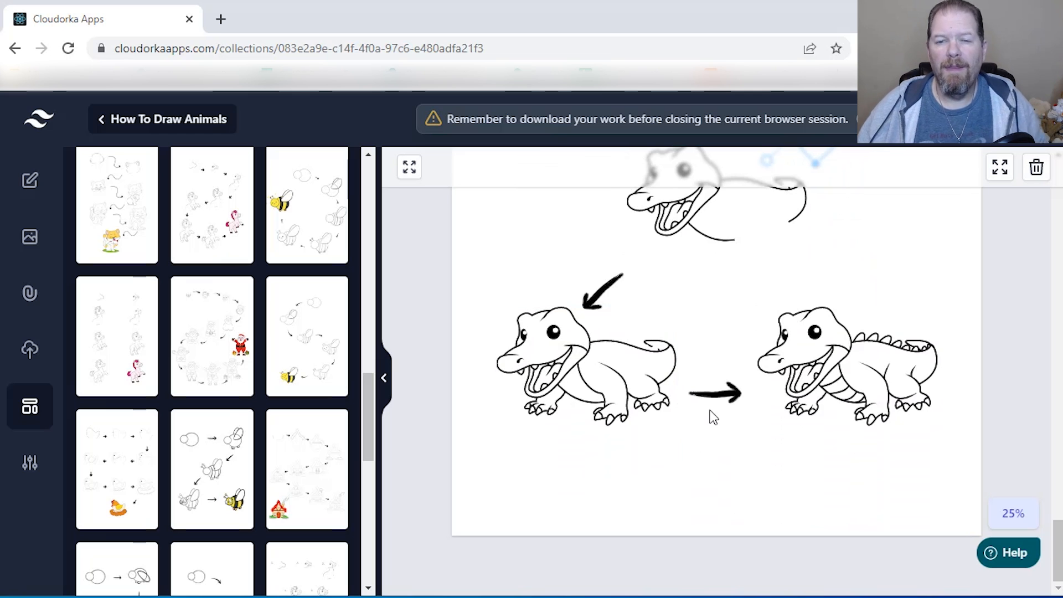
{"action": "scroll", "coordinate": [723, 410], "scroll_direction": "up", "scroll_amount": 3}
{"action": "scroll", "coordinate": [719, 415], "scroll_direction": "up", "scroll_amount": 3}
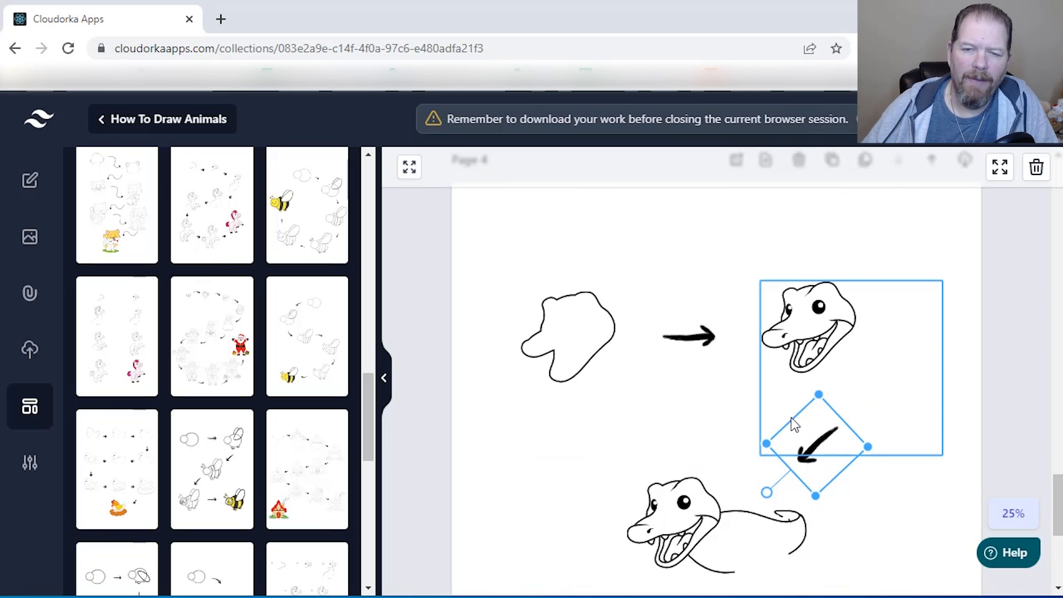
{"action": "scroll", "coordinate": [794, 425], "scroll_direction": "down", "scroll_amount": 5}
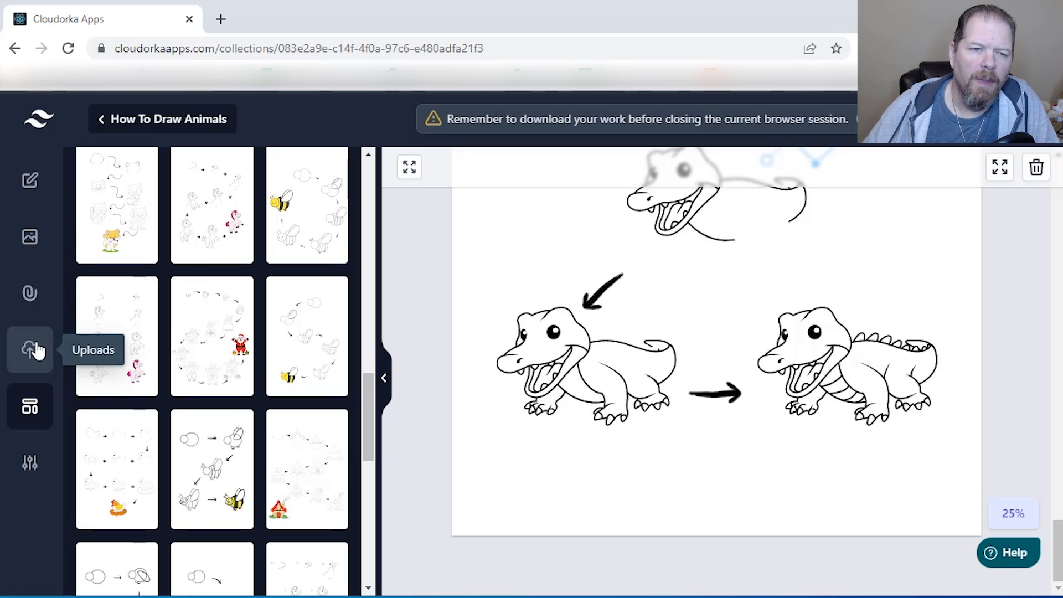
{"action": "scroll", "coordinate": [805, 324], "scroll_direction": "up", "scroll_amount": 5}
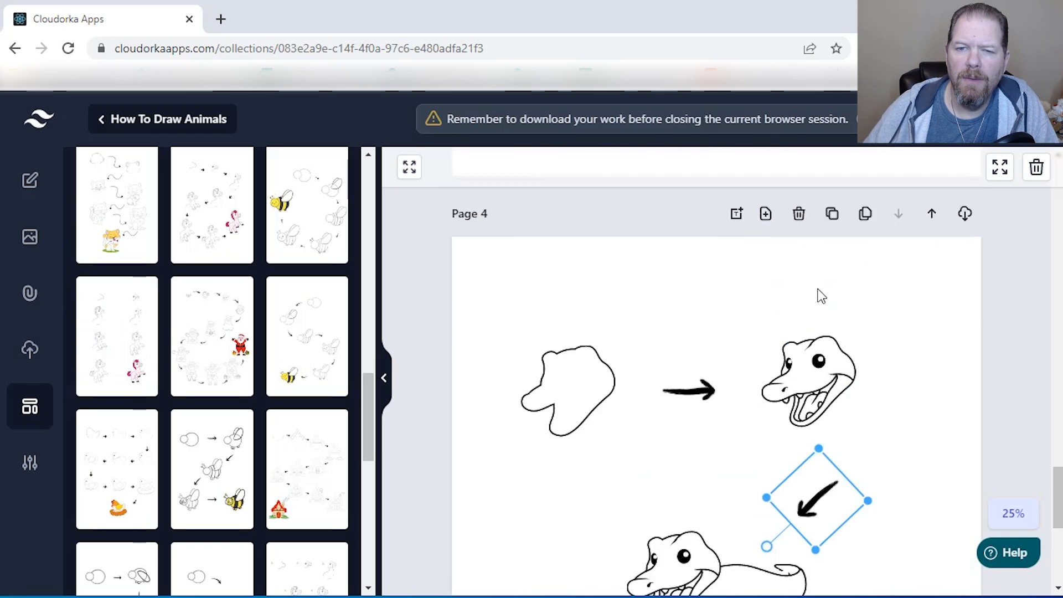
Add a blank page after the alligator steps and upload the cat drawing as a step-by-step SVG.
{"action": "left_click", "coordinate": [770, 330]}
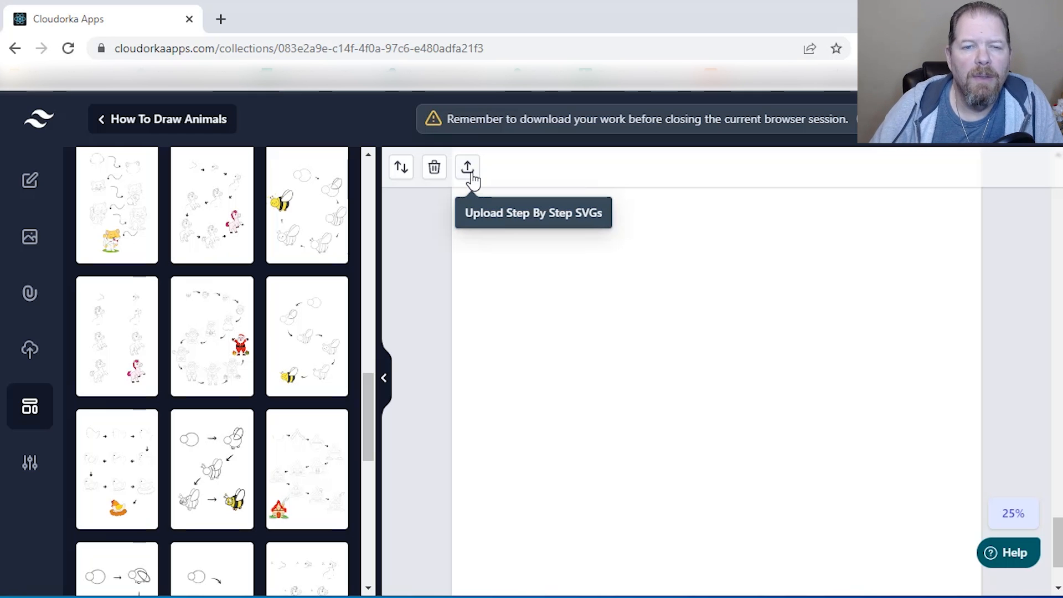
{"action": "left_click", "coordinate": [468, 171]}
{"action": "left_click", "coordinate": [448, 354]}
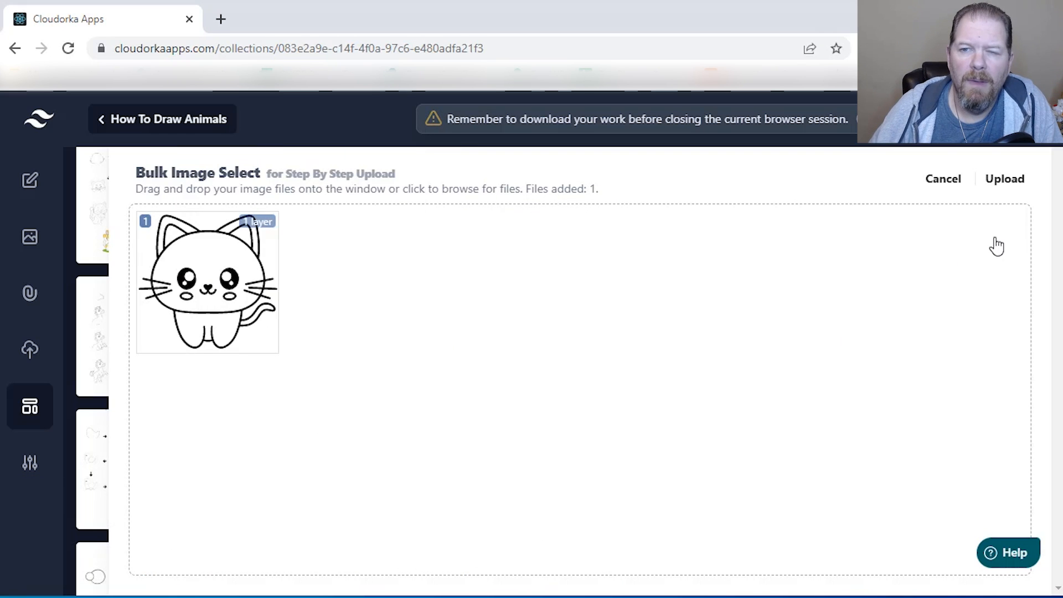
{"action": "left_click", "coordinate": [1004, 182]}
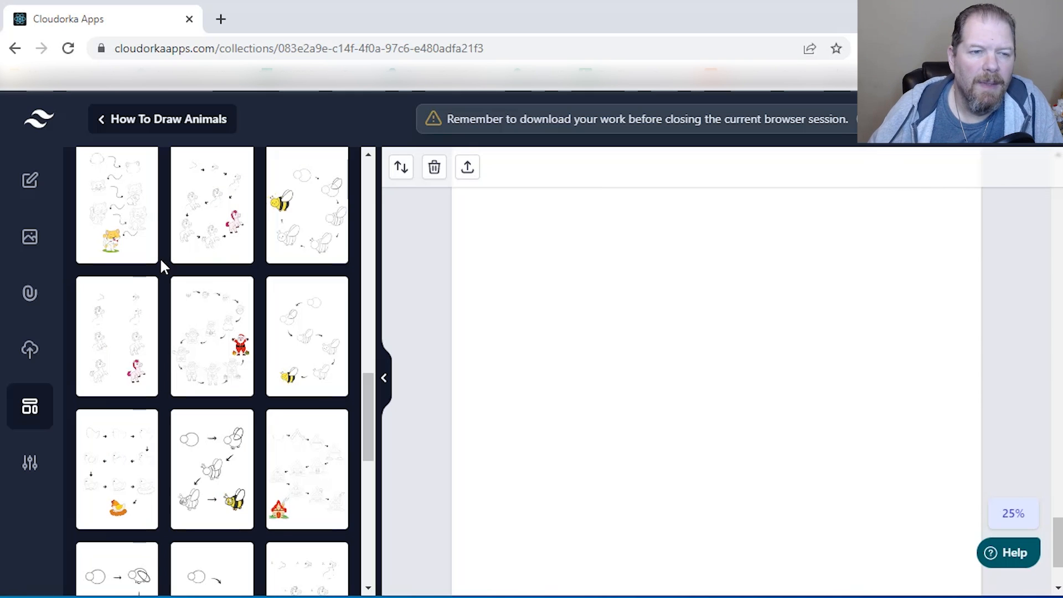
Open the uploaded cat from Split To Steps for editing and add two layers after Layer 1.
{"action": "left_click", "coordinate": [30, 297]}
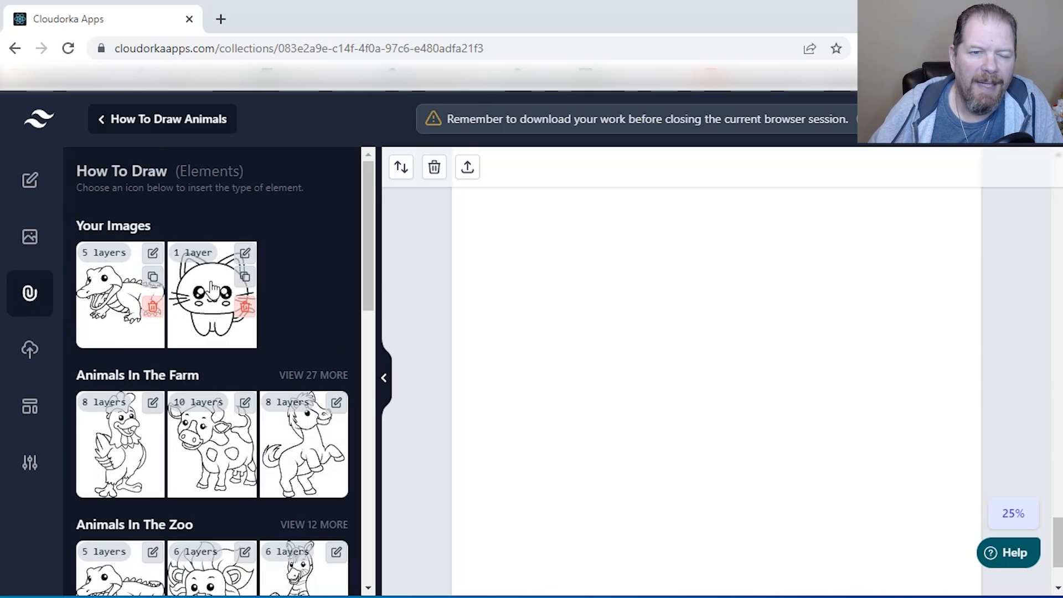
{"action": "left_click", "coordinate": [245, 254]}
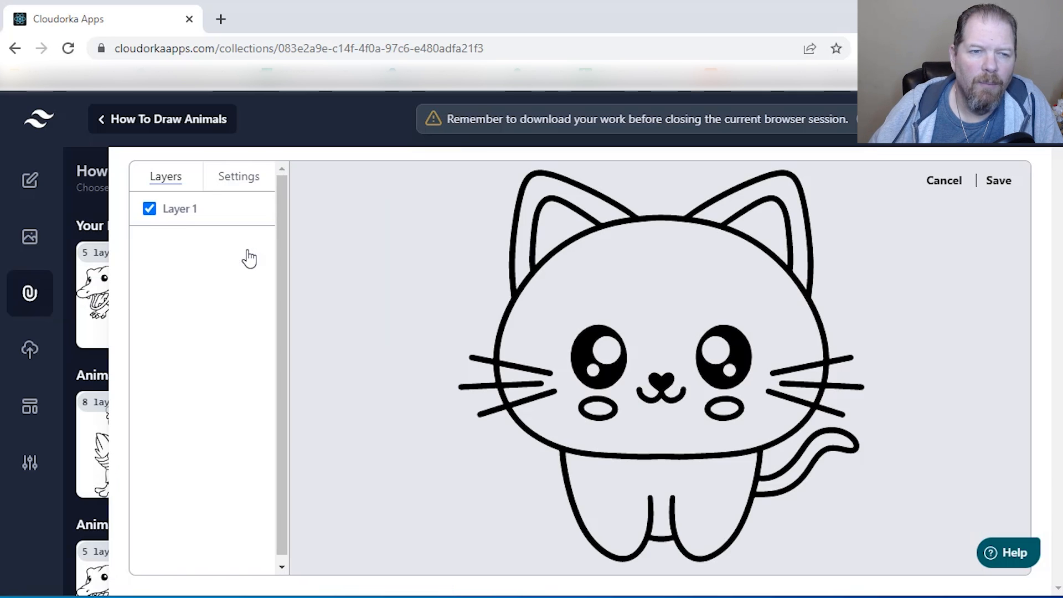
{"action": "left_click", "coordinate": [227, 221]}
{"action": "left_click", "coordinate": [236, 320]}
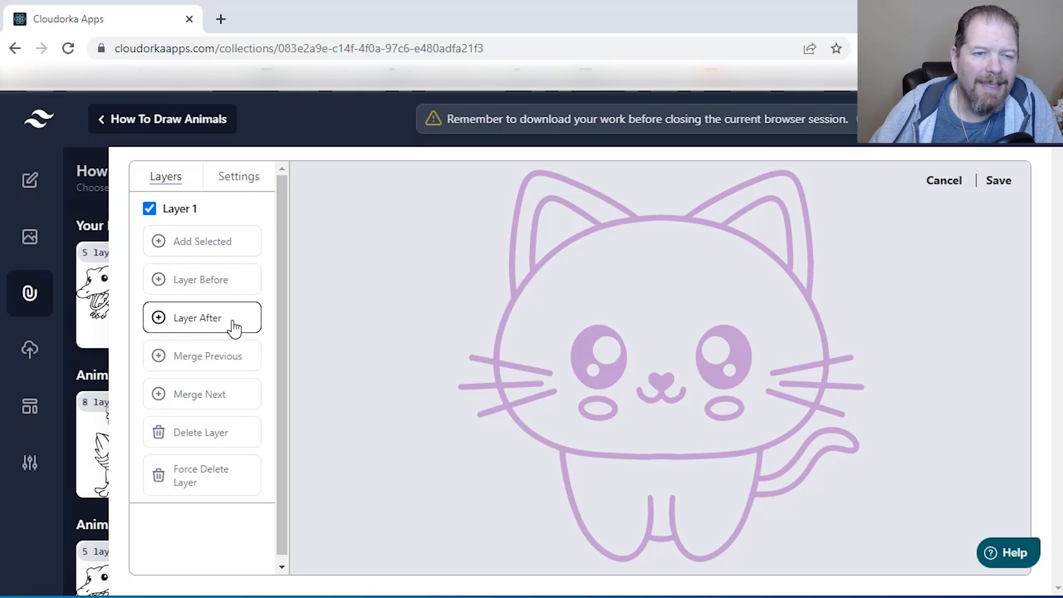
{"action": "left_click", "coordinate": [201, 328]}
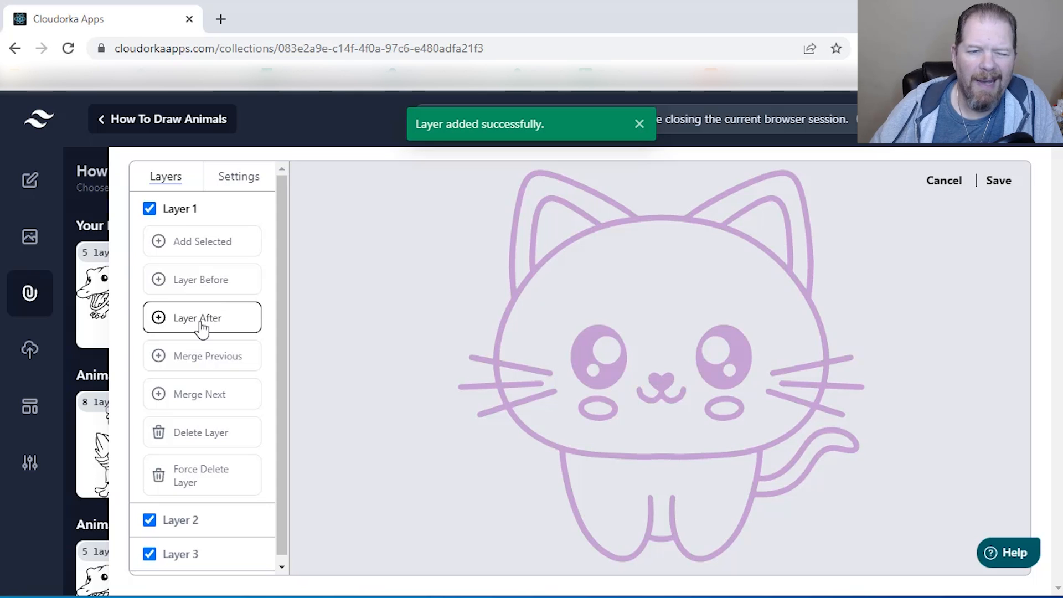
{"action": "left_click", "coordinate": [217, 216]}
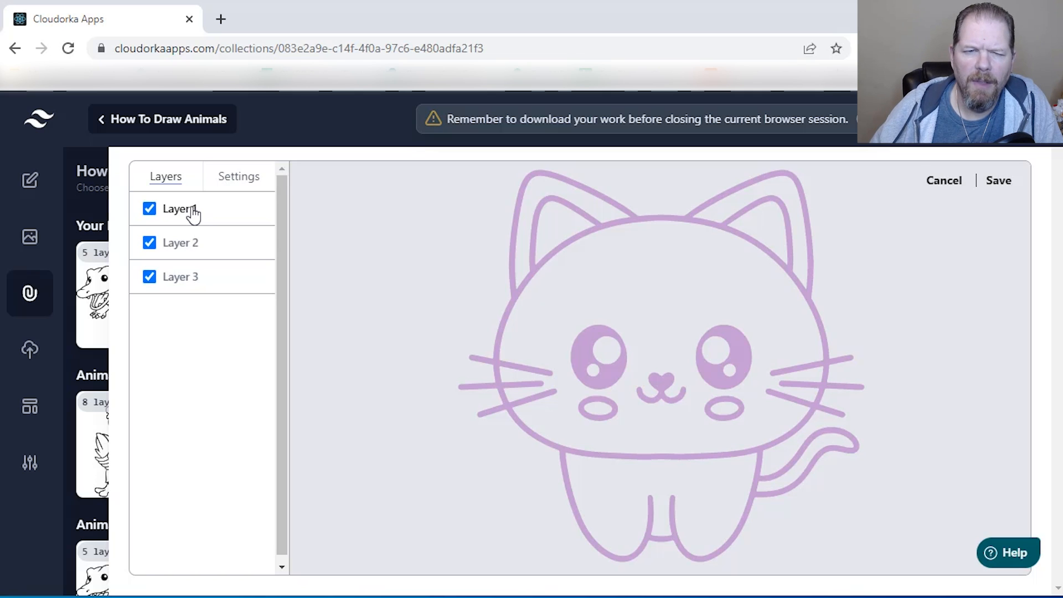
Assign both of the cat's eyes to Layer 2.
{"action": "left_click", "coordinate": [203, 249]}
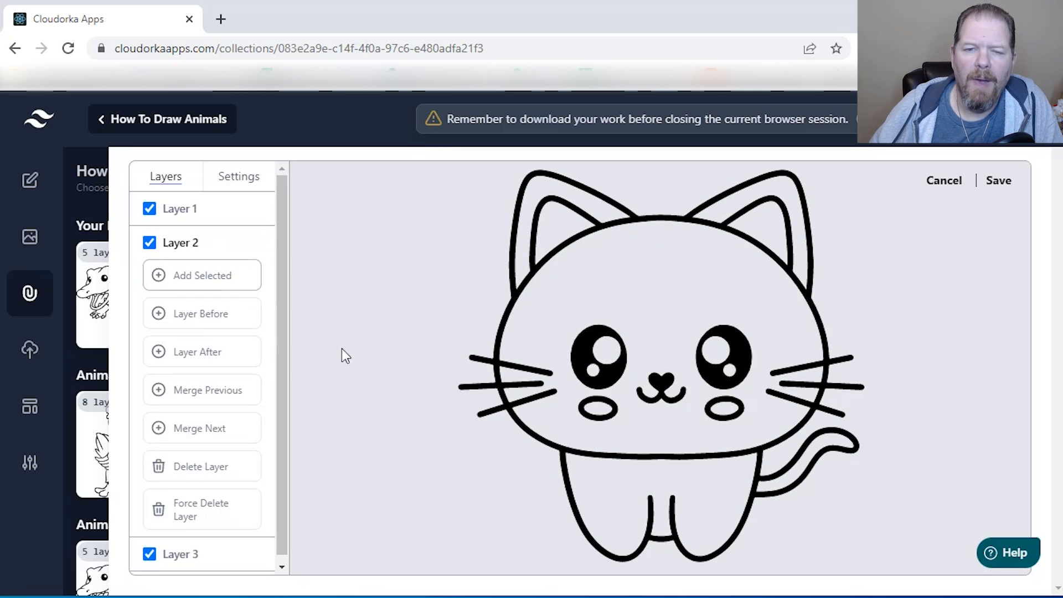
{"action": "left_click", "coordinate": [602, 364]}
{"action": "left_click", "coordinate": [724, 357]}
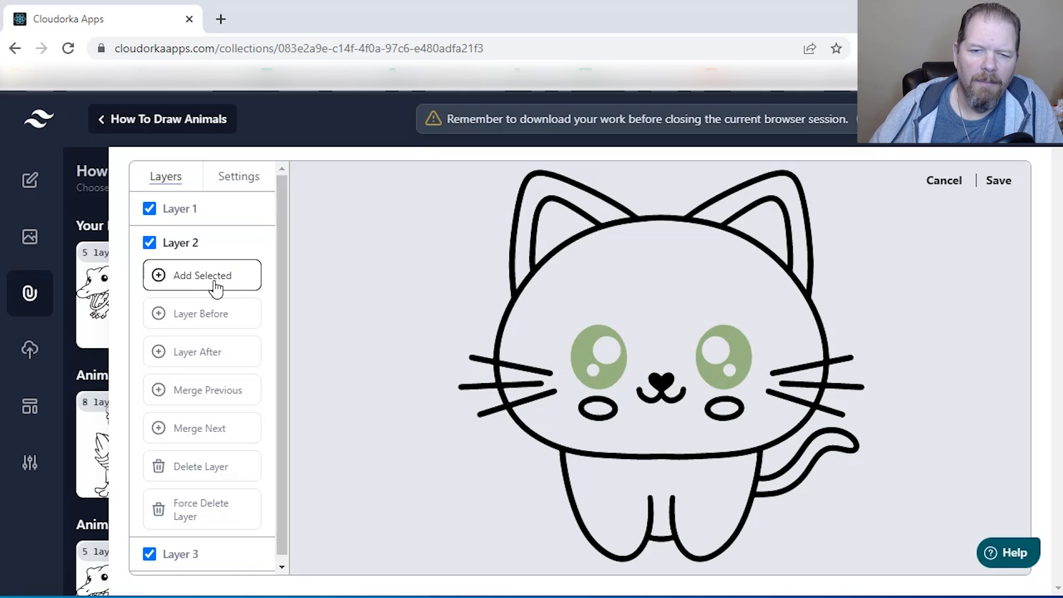
{"action": "left_click", "coordinate": [214, 287]}
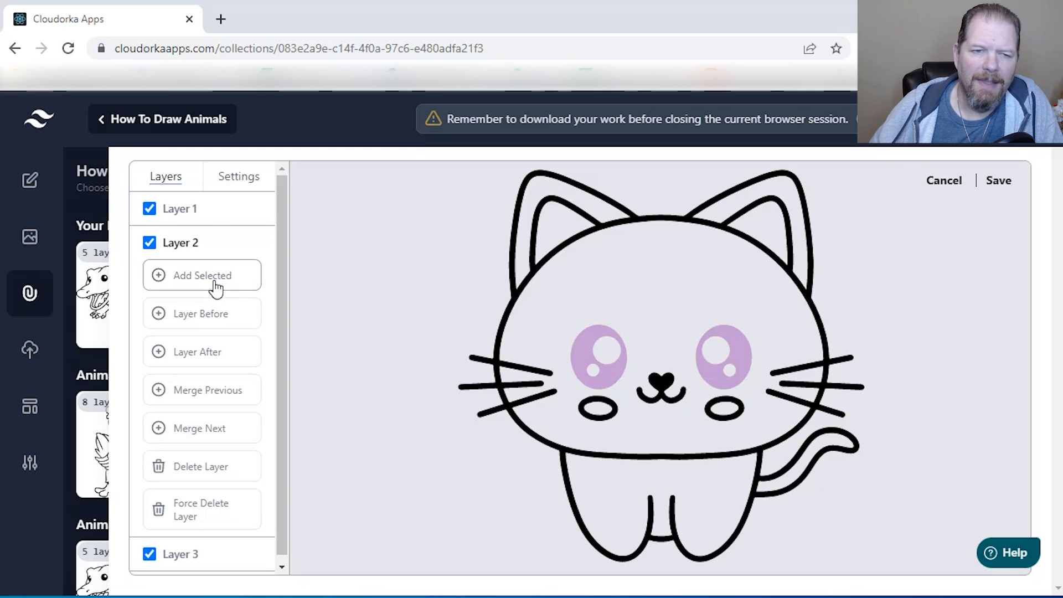
{"action": "left_click", "coordinate": [221, 219]}
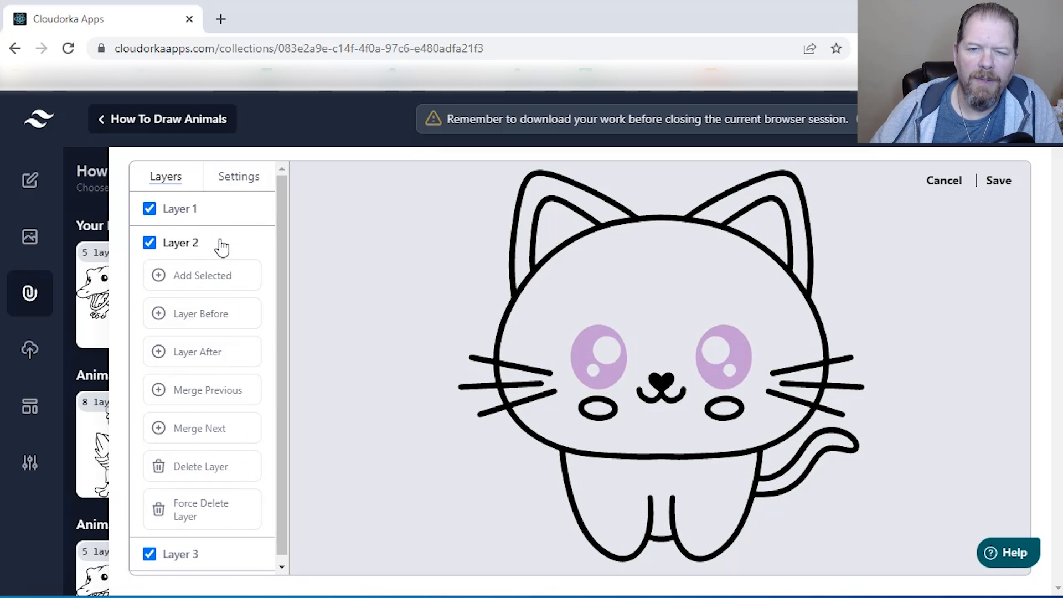
Assign the cat's nose and mouth and both cheek ovals to Layer 3.
{"action": "left_click", "coordinate": [222, 246]}
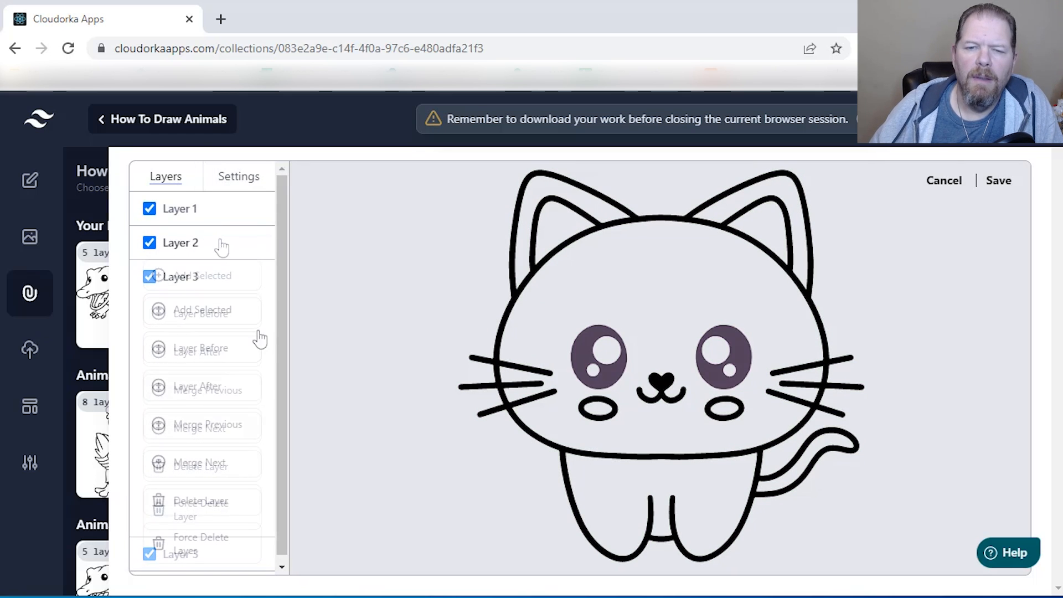
{"action": "left_click", "coordinate": [720, 416]}
{"action": "left_click", "coordinate": [642, 399]}
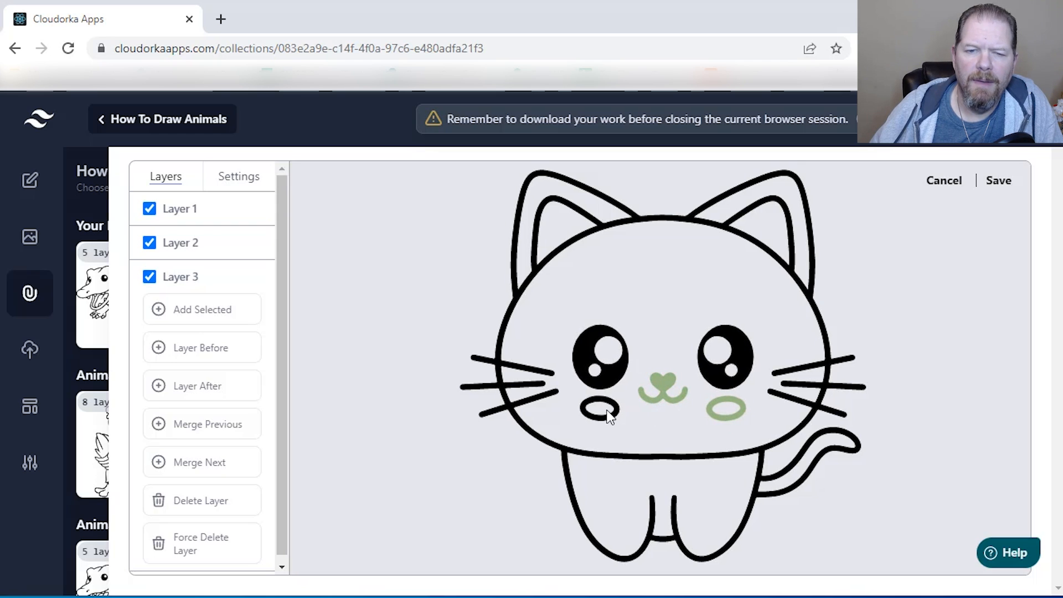
{"action": "left_click", "coordinate": [609, 418]}
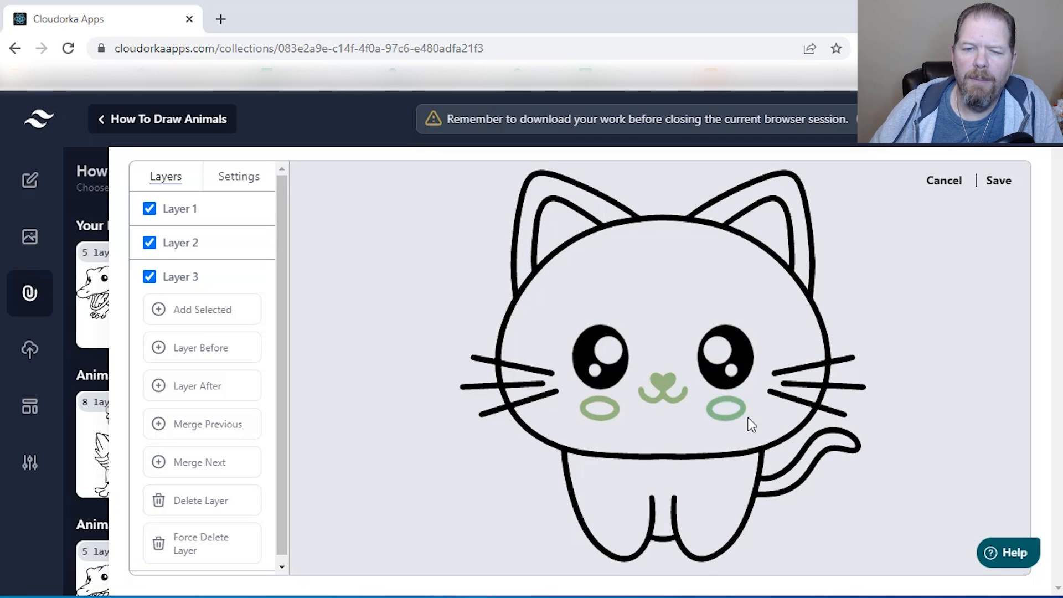
{"action": "left_click", "coordinate": [198, 312]}
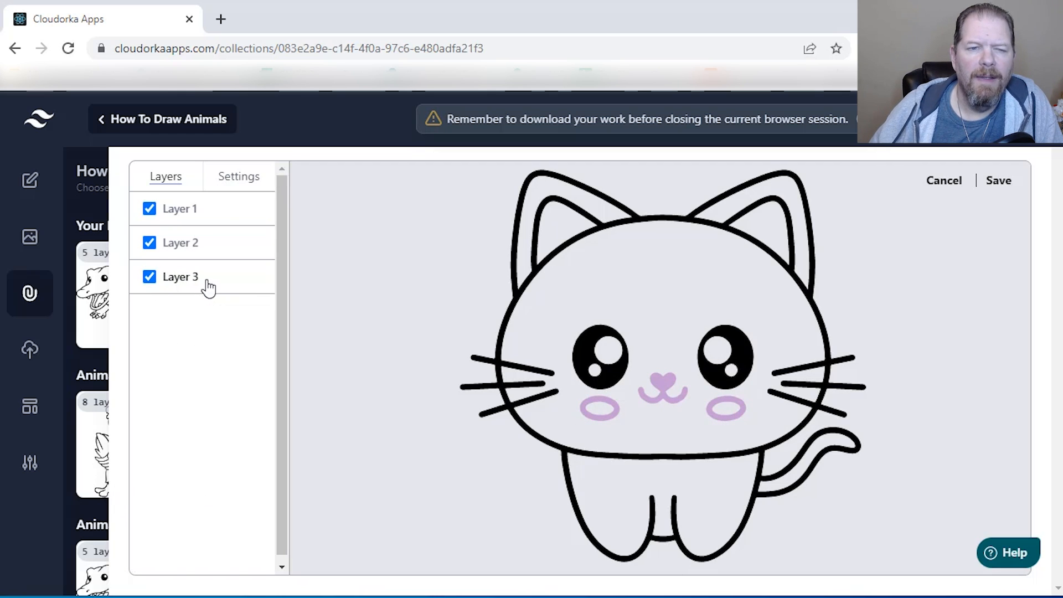
Check which parts of the cat belong to each of the three layers and save the layered image.
{"action": "left_click", "coordinate": [216, 246]}
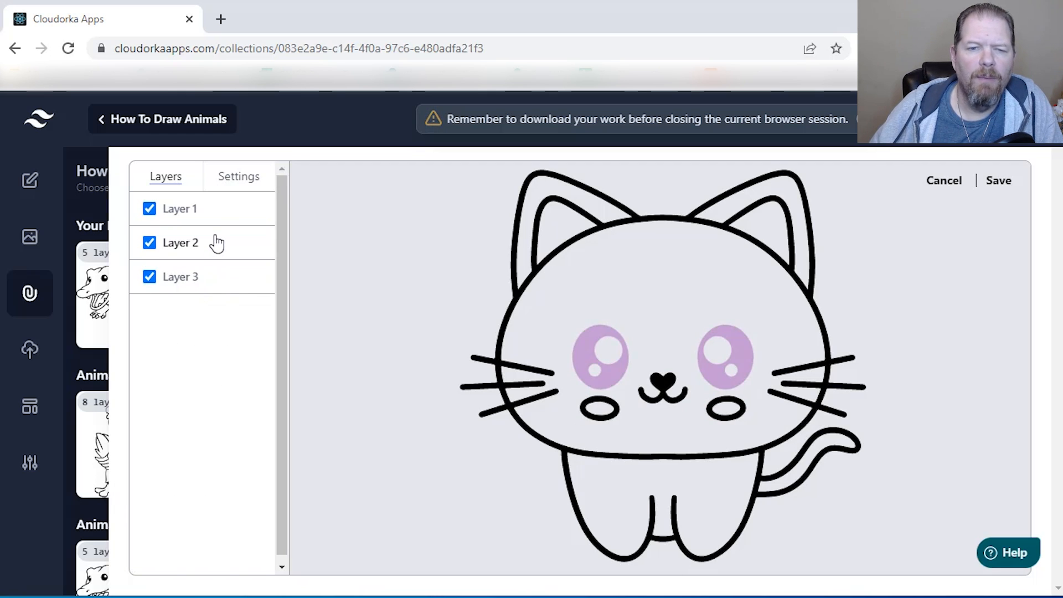
{"action": "left_click", "coordinate": [214, 210]}
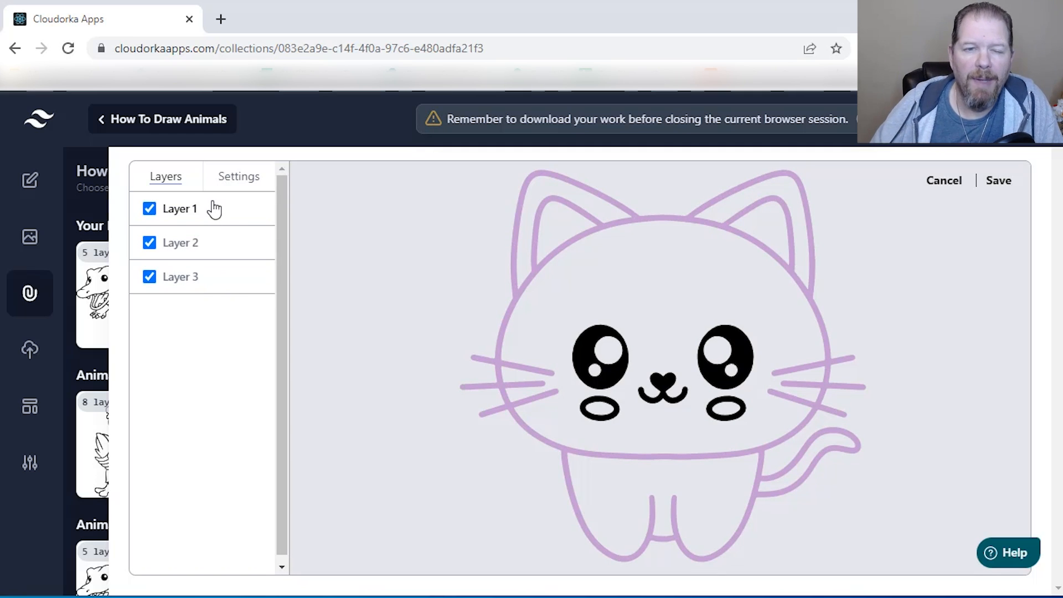
{"action": "left_click", "coordinate": [213, 247]}
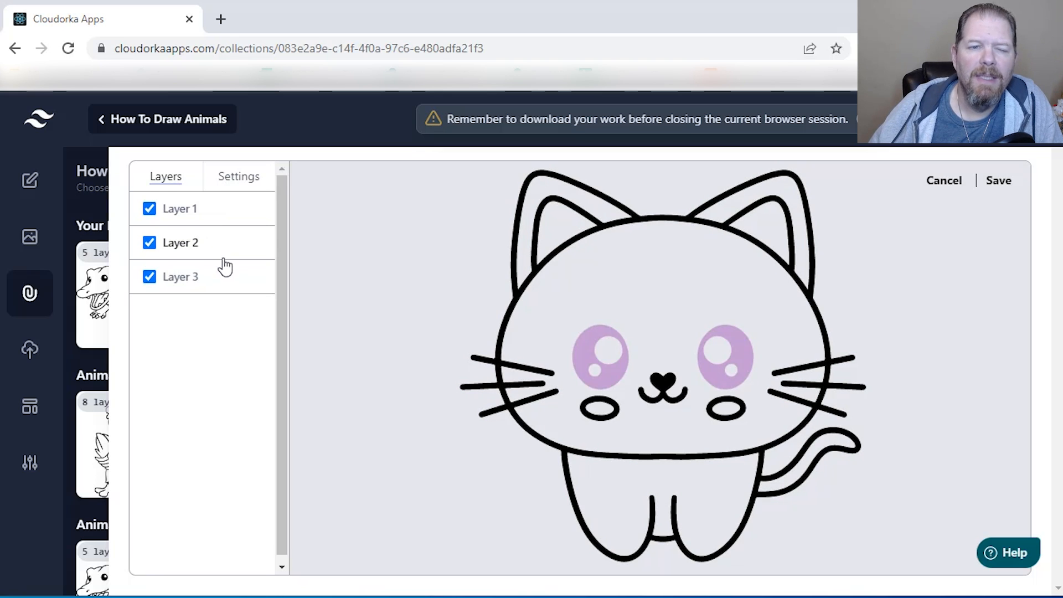
{"action": "left_click", "coordinate": [232, 286]}
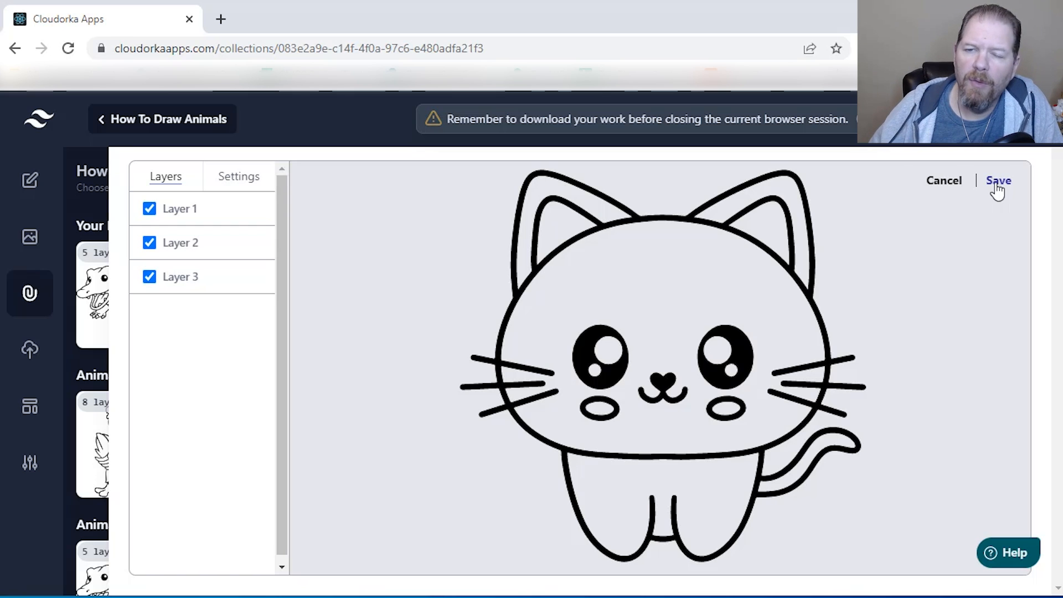
{"action": "left_click", "coordinate": [996, 183]}
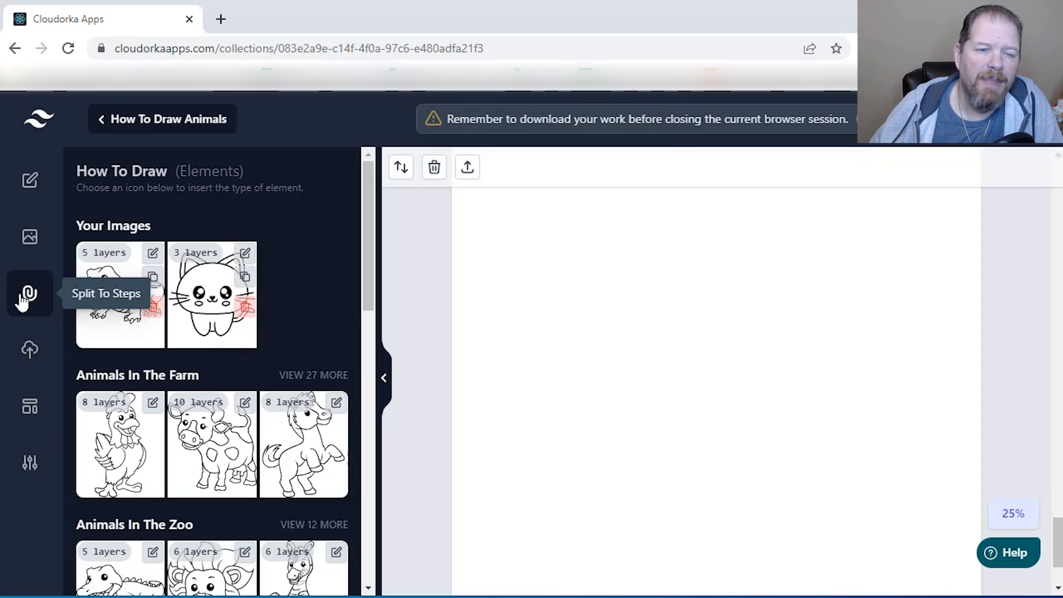
Insert the 3 Steps Design 5 template into the book for the three-layer cat.
{"action": "left_click", "coordinate": [29, 408]}
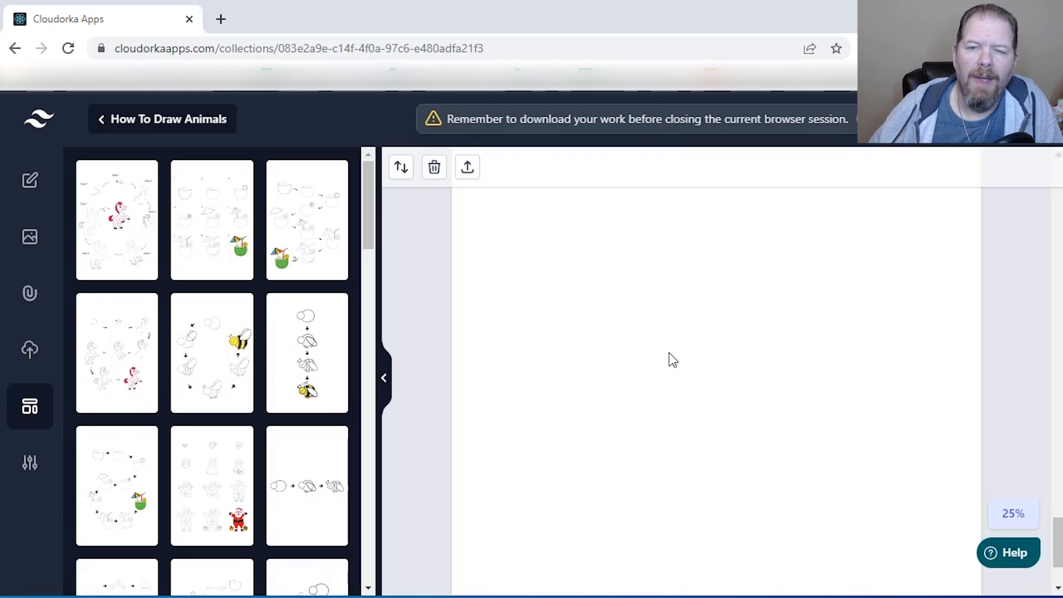
{"action": "scroll", "coordinate": [672, 360], "scroll_direction": "up", "scroll_amount": 2}
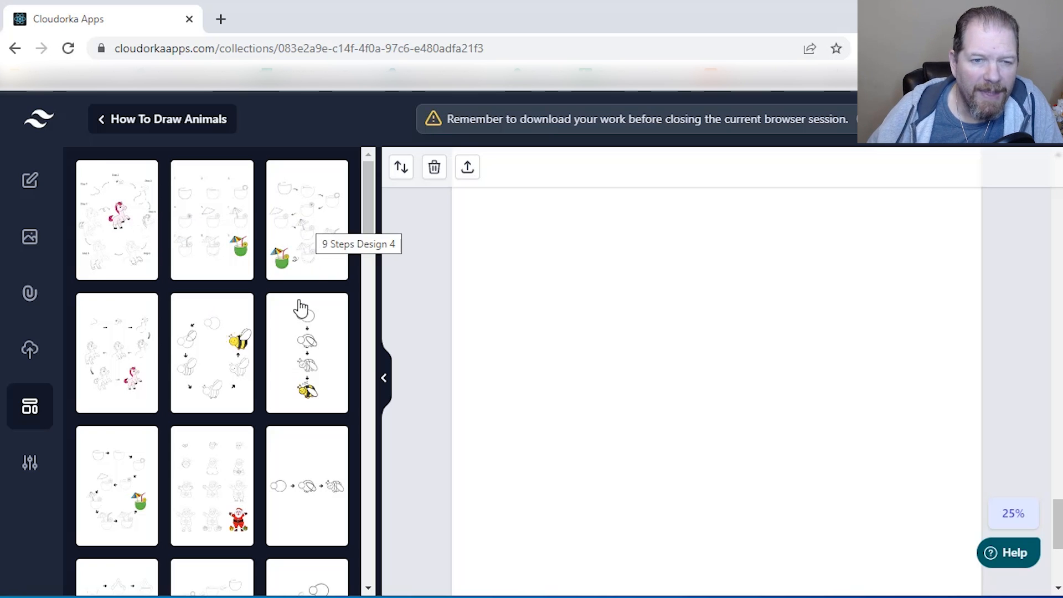
{"action": "scroll", "coordinate": [316, 301], "scroll_direction": "down", "scroll_amount": 5}
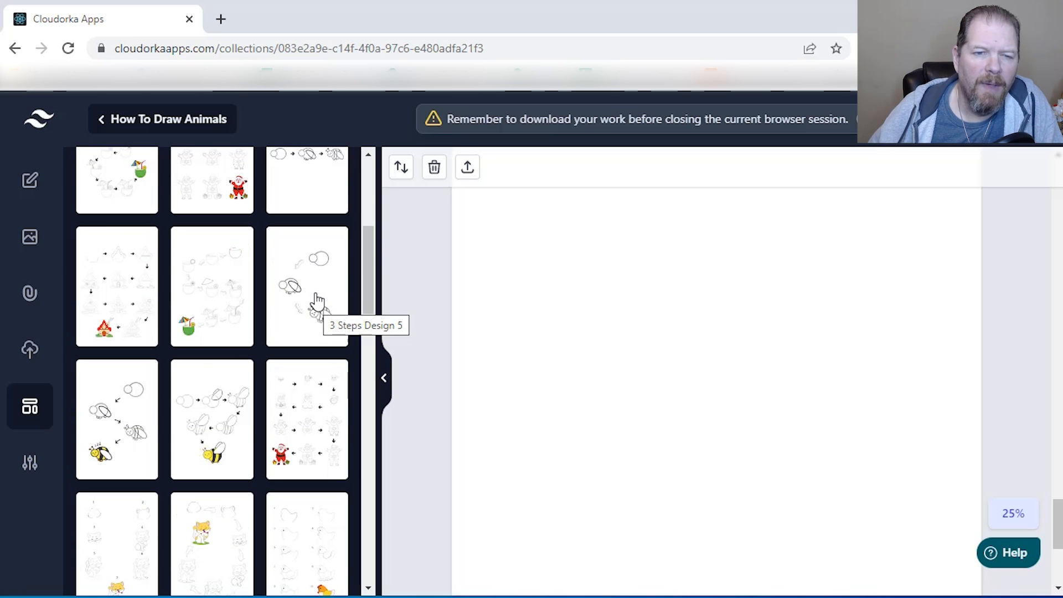
{"action": "left_click", "coordinate": [310, 297]}
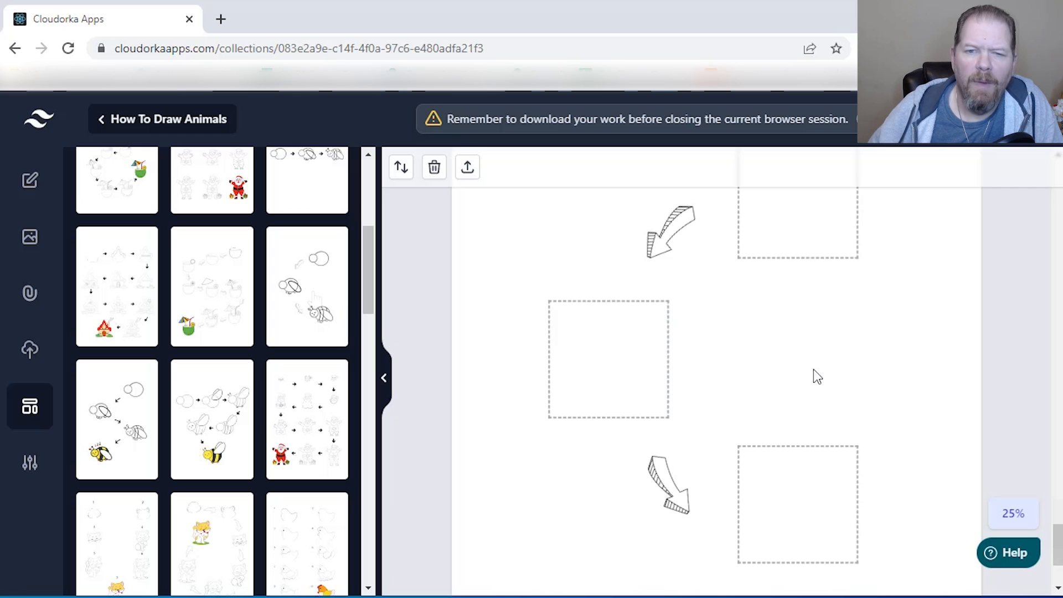
Bulk clone the three-step template page with Step By Step Layers, using the uploaded three-layer cat image without grayscale on previous steps.
{"action": "left_click", "coordinate": [813, 370]}
{"action": "scroll", "coordinate": [813, 369], "scroll_direction": "up", "scroll_amount": 3}
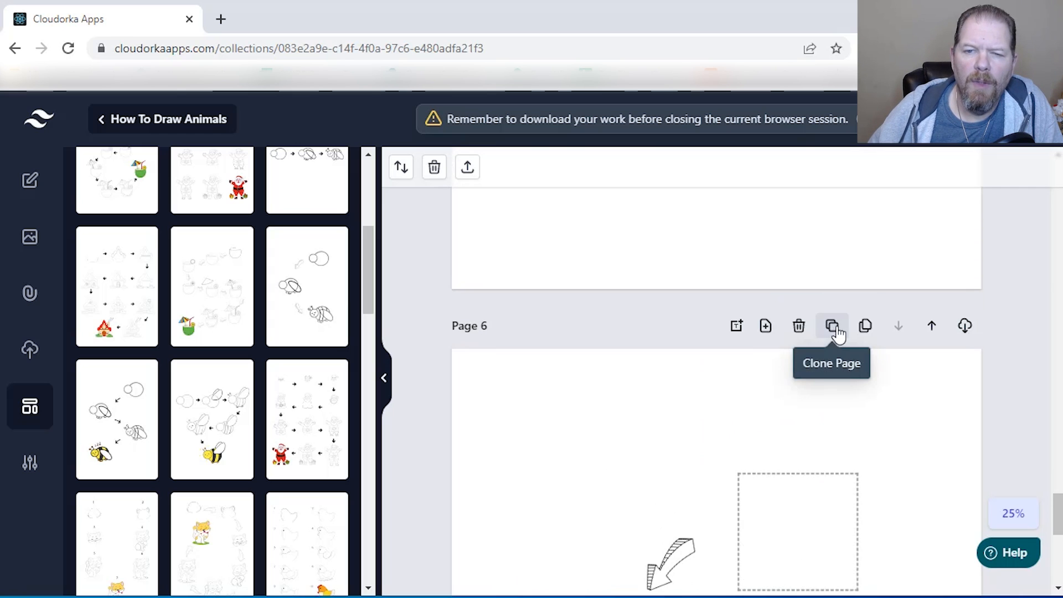
{"action": "left_click", "coordinate": [866, 331]}
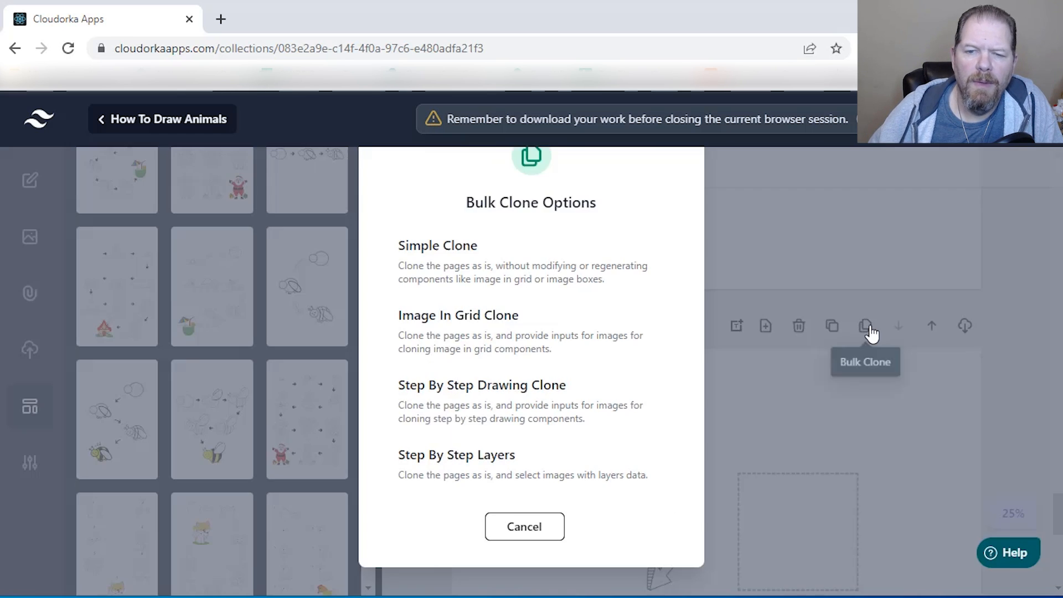
{"action": "left_click", "coordinate": [491, 466]}
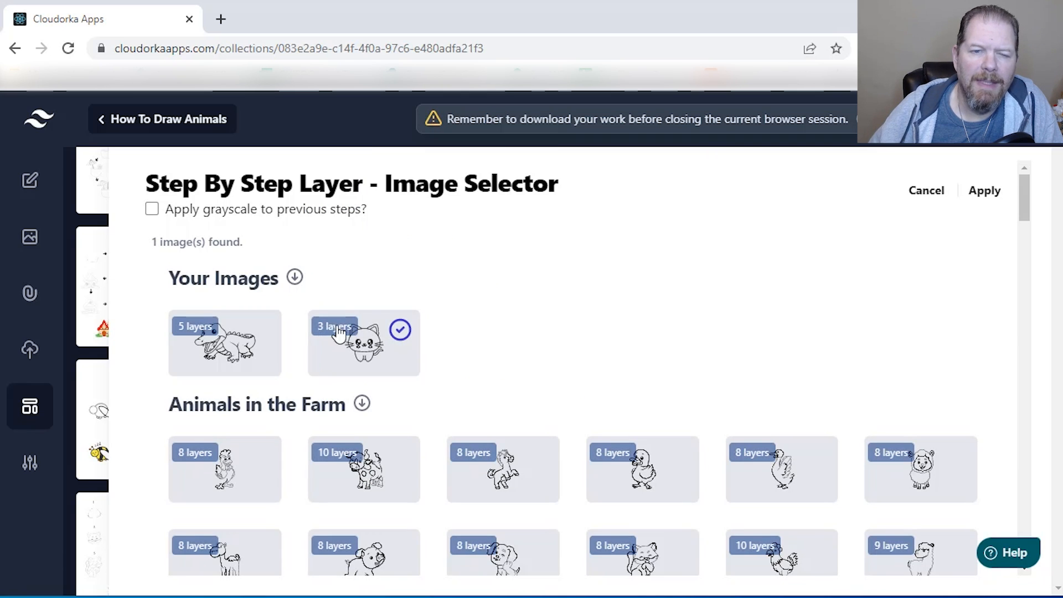
{"action": "left_click", "coordinate": [984, 194]}
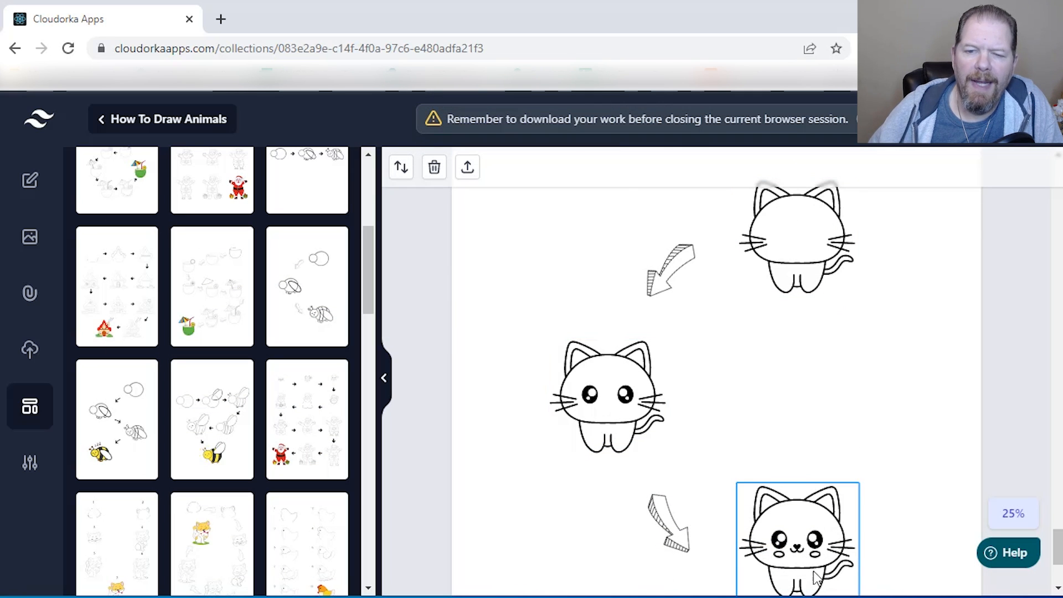
{"action": "scroll", "coordinate": [874, 532], "scroll_direction": "down", "scroll_amount": 3}
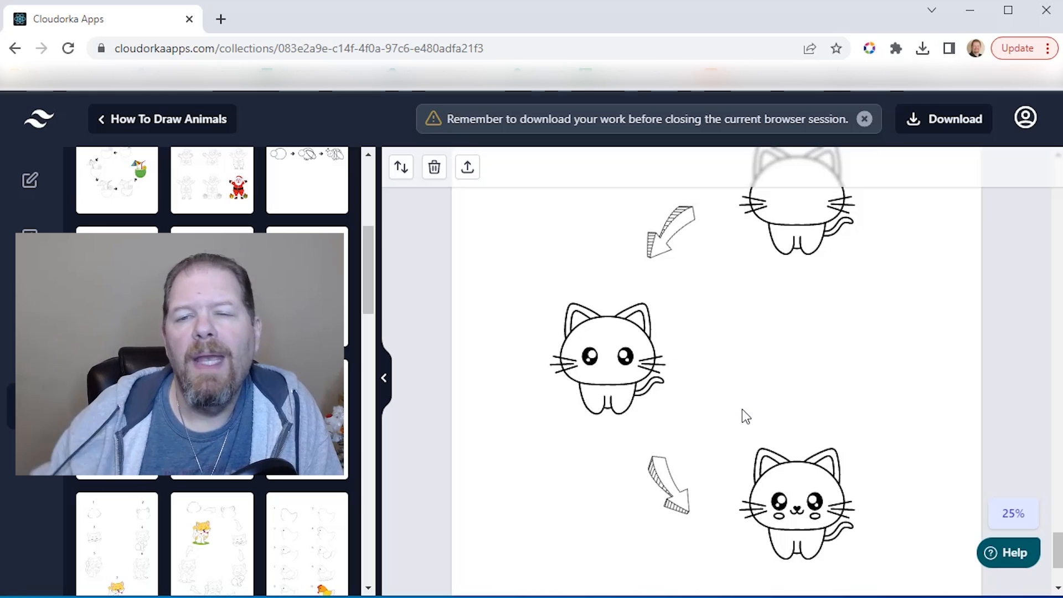
{"action": "left_click", "coordinate": [818, 162]}
{"action": "scroll", "coordinate": [818, 244], "scroll_direction": "up", "scroll_amount": 2}
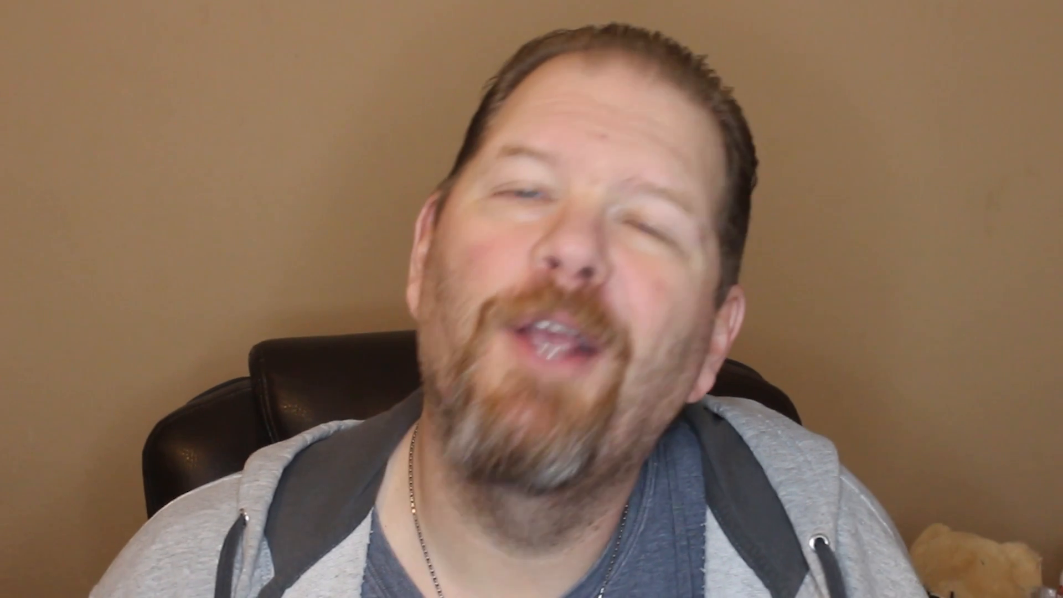